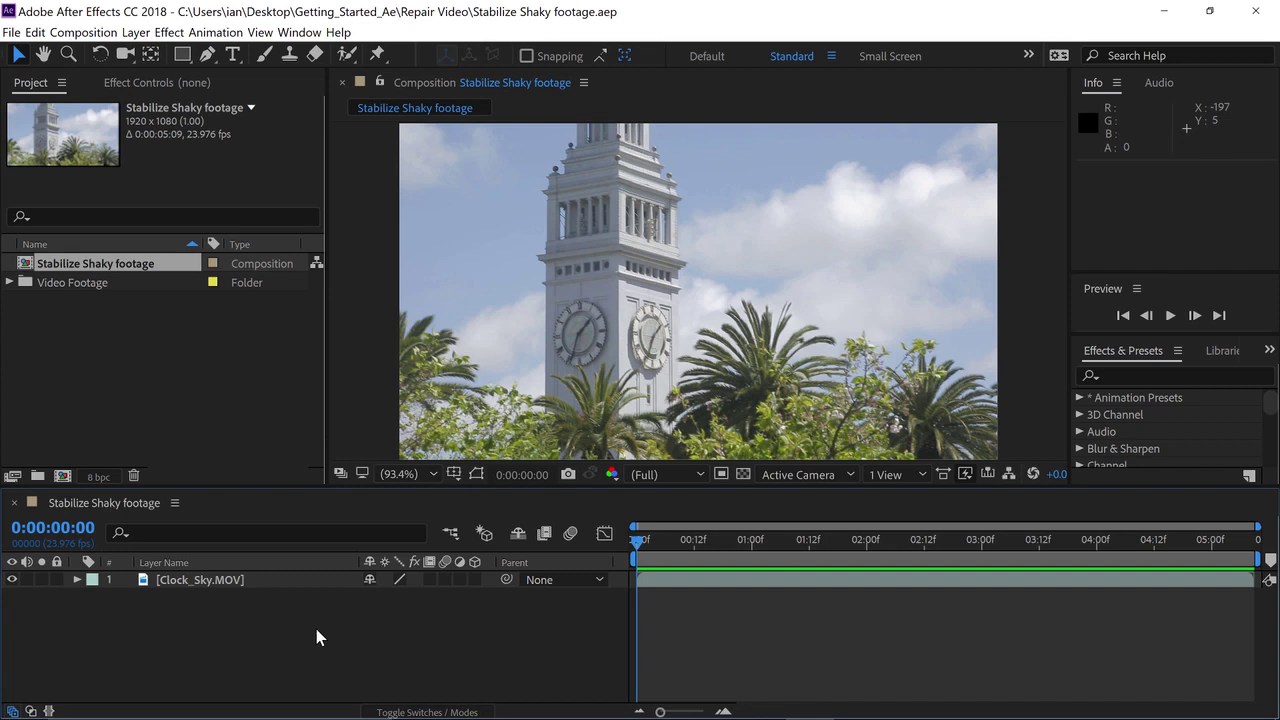
# Preview the shaky clock tower footage and return to the composition start
pyautogui.press('space')
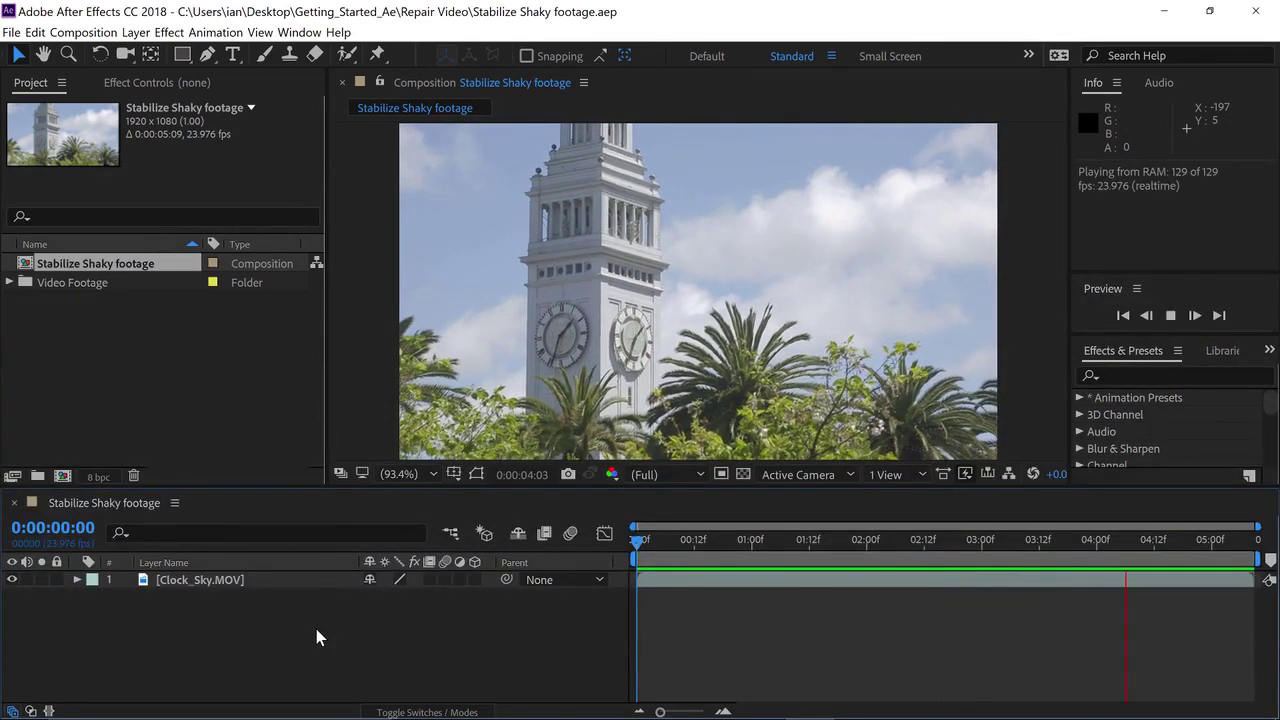
pyautogui.press('space')
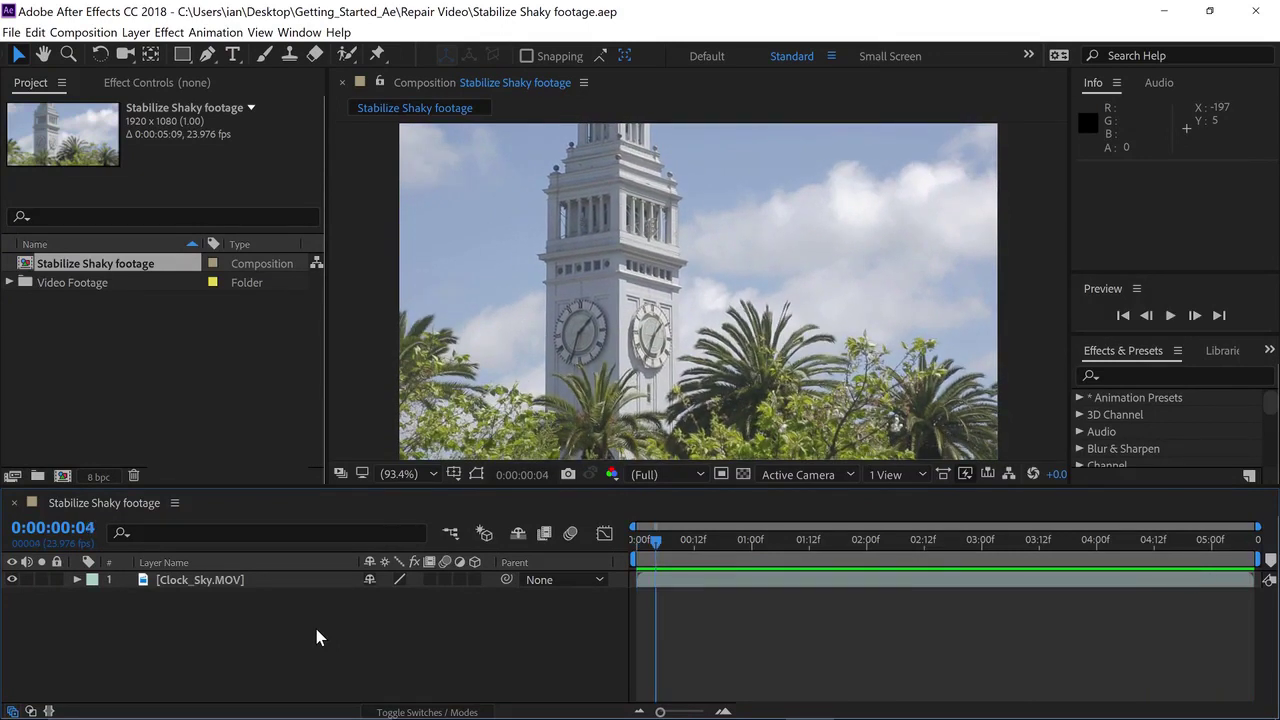
pyautogui.press('Home')
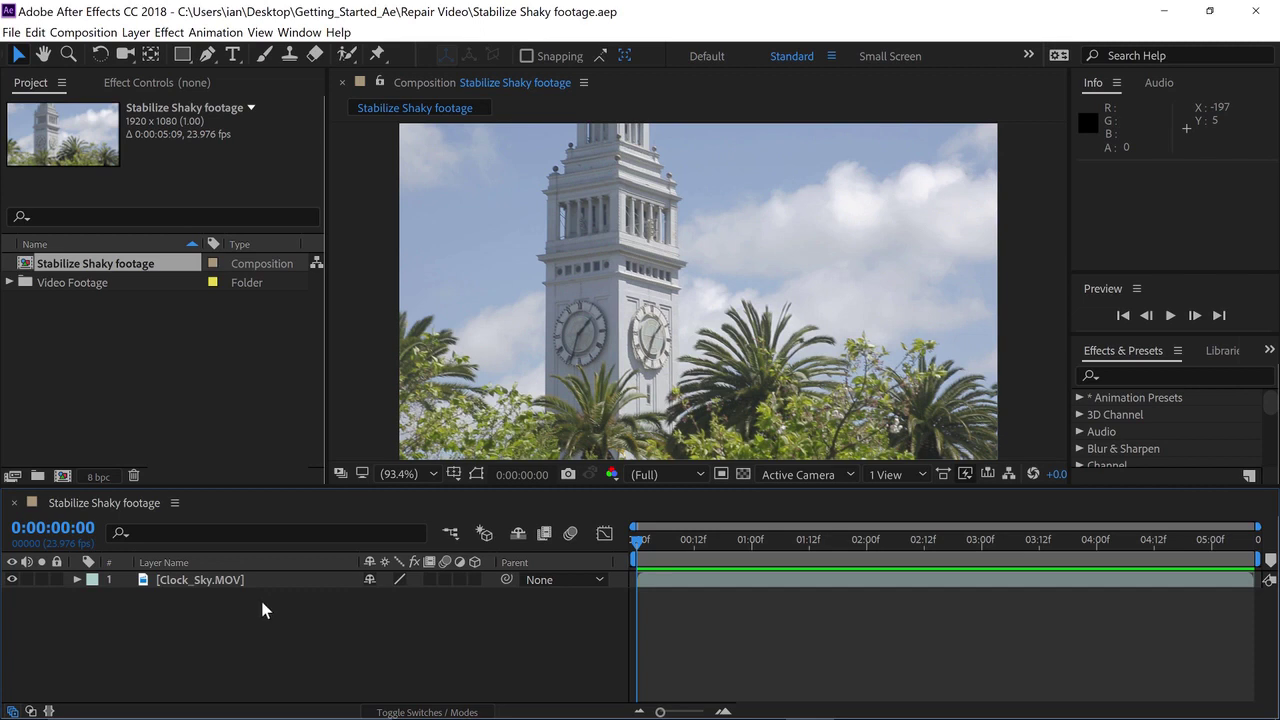
# Apply Warp Stabilizer VFX from the Animation menu to the Clock_Sky.MOV layer
pyautogui.click(219, 580)
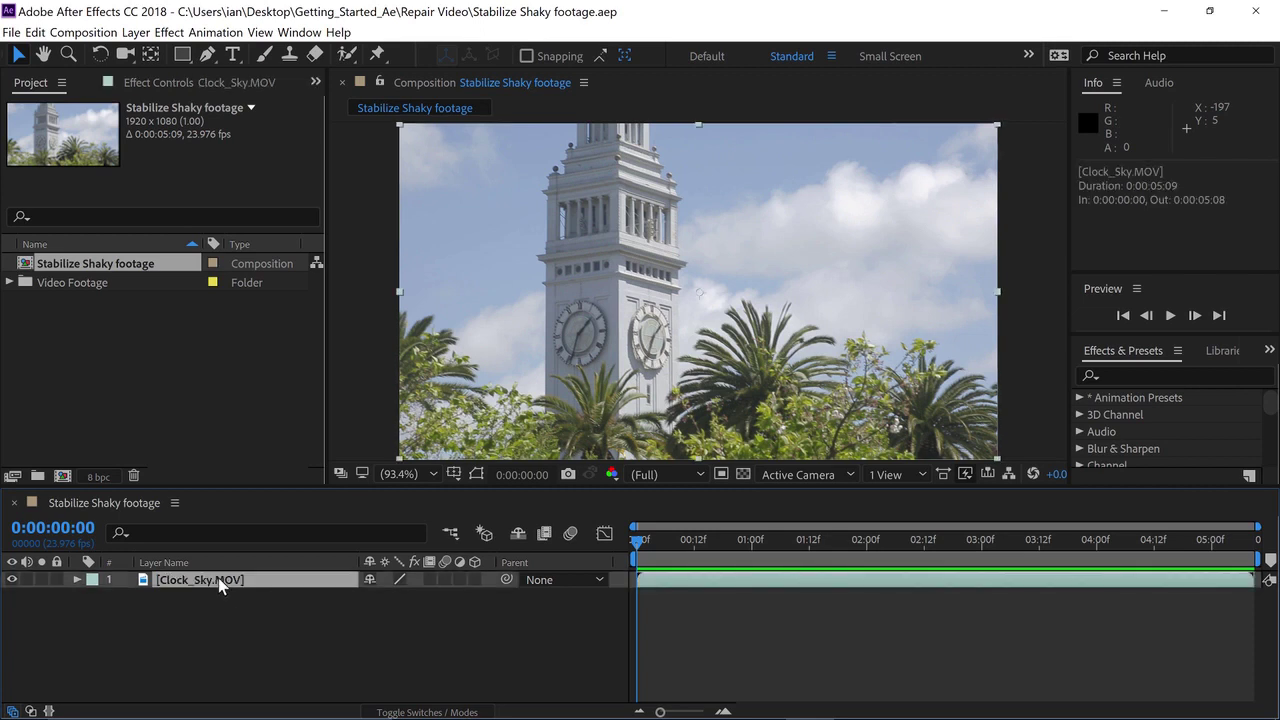
pyautogui.click(223, 36)
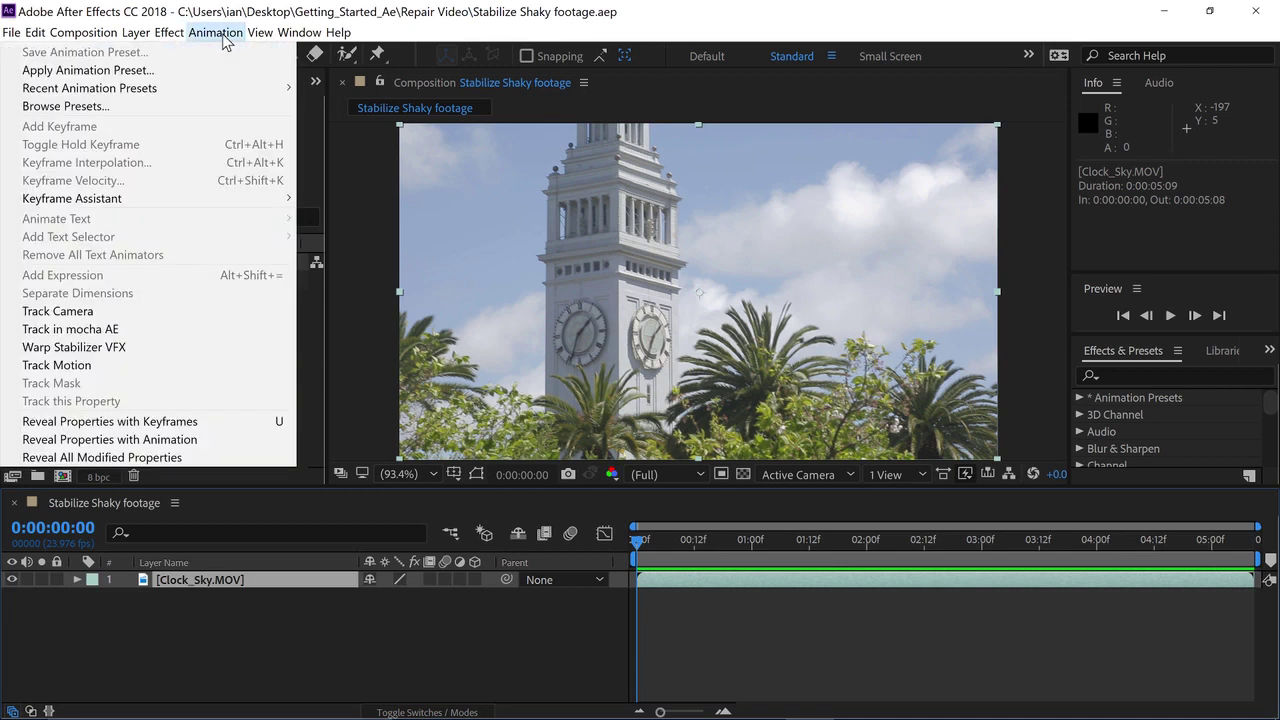
pyautogui.click(146, 356)
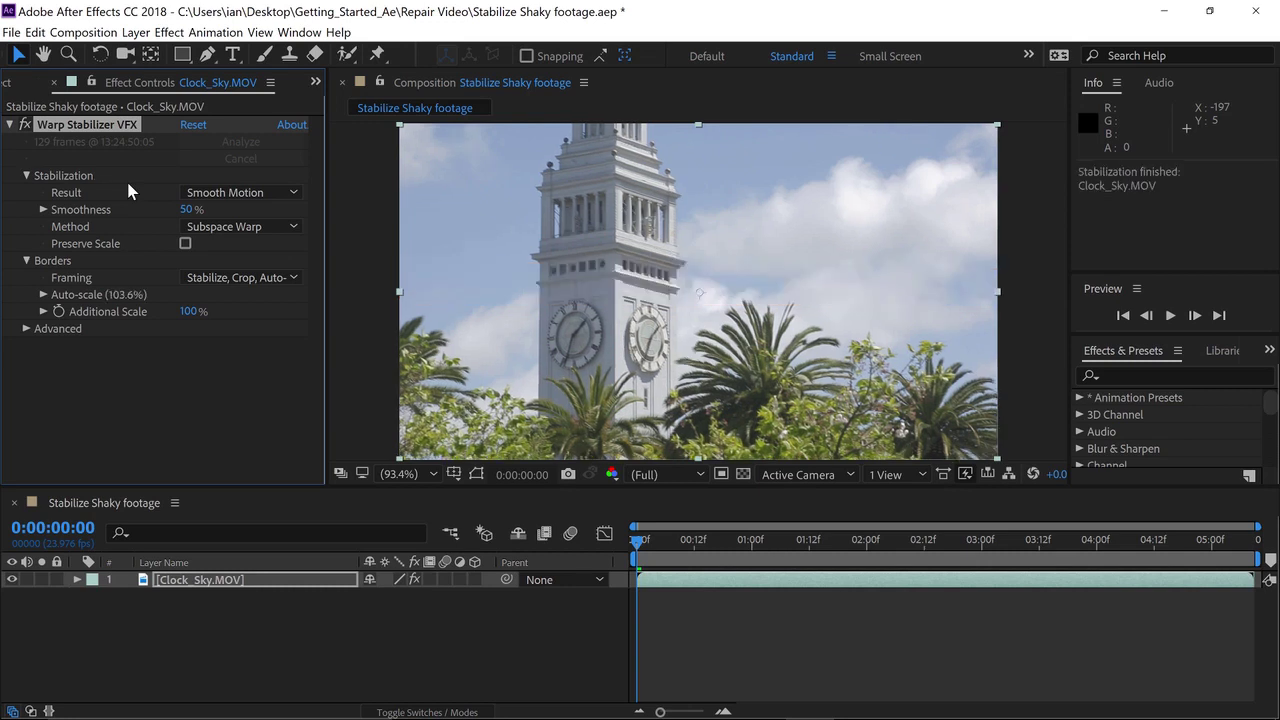
# Preview the stabilized clock tower clip, then bring up Warp Stabilizer's Result options
pyautogui.press('space')
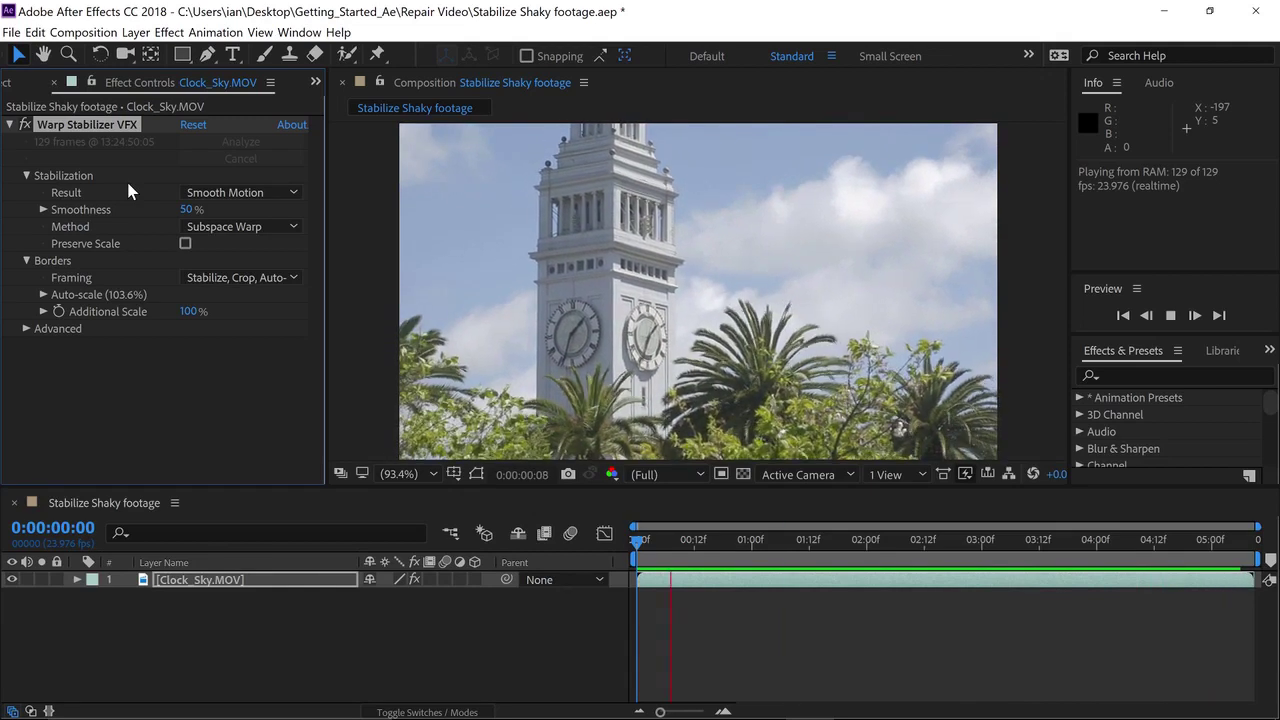
pyautogui.press('space')
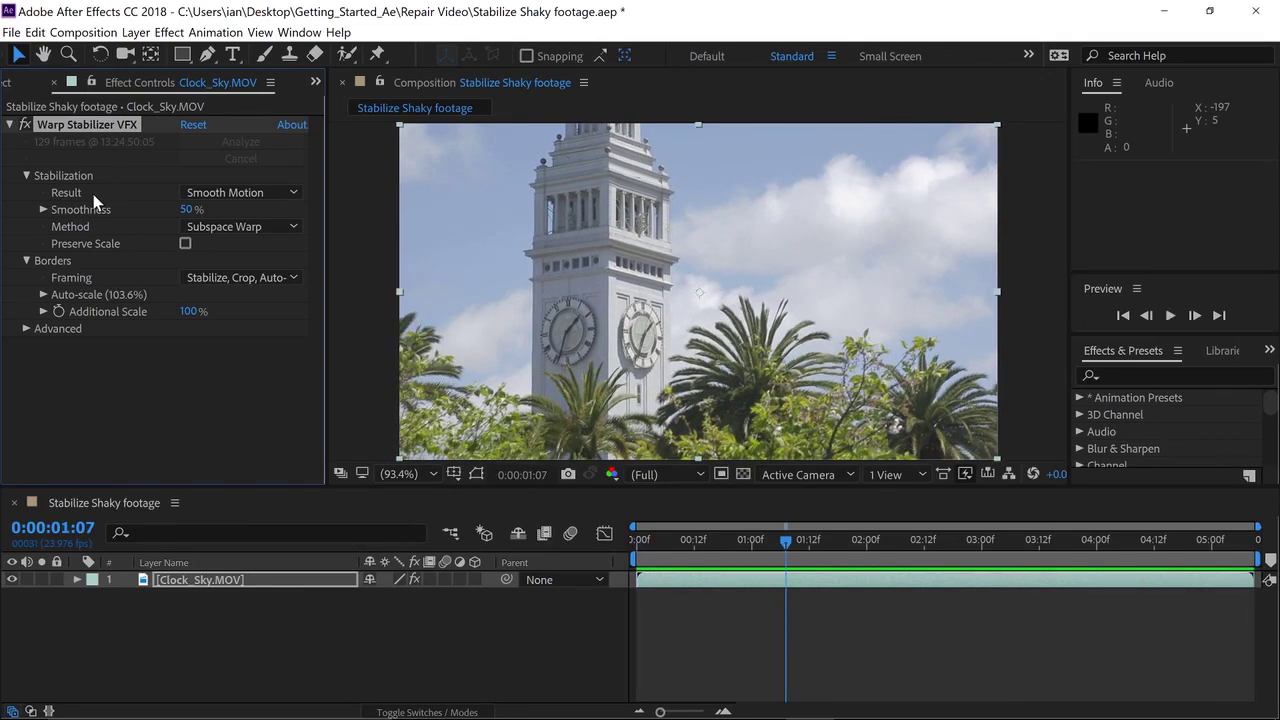
pyautogui.click(293, 192)
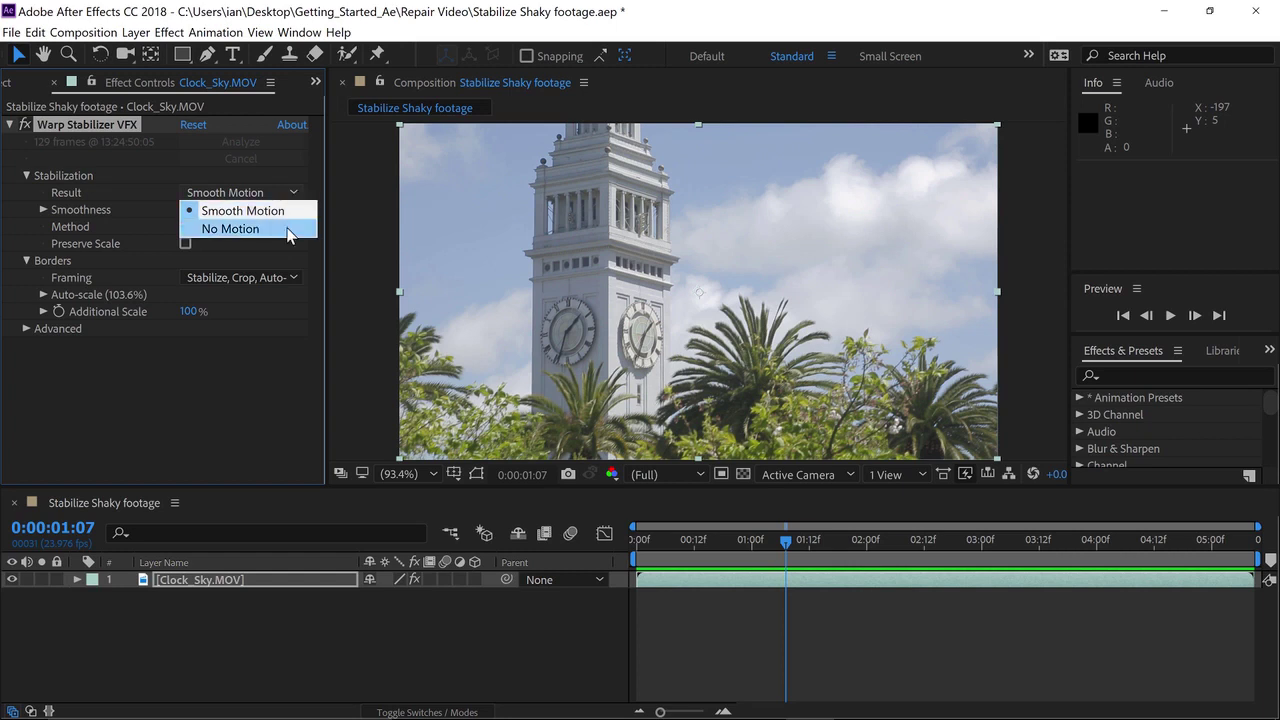
# Set Result to No Motion and Method to Position, then preview the clip
pyautogui.click(289, 233)
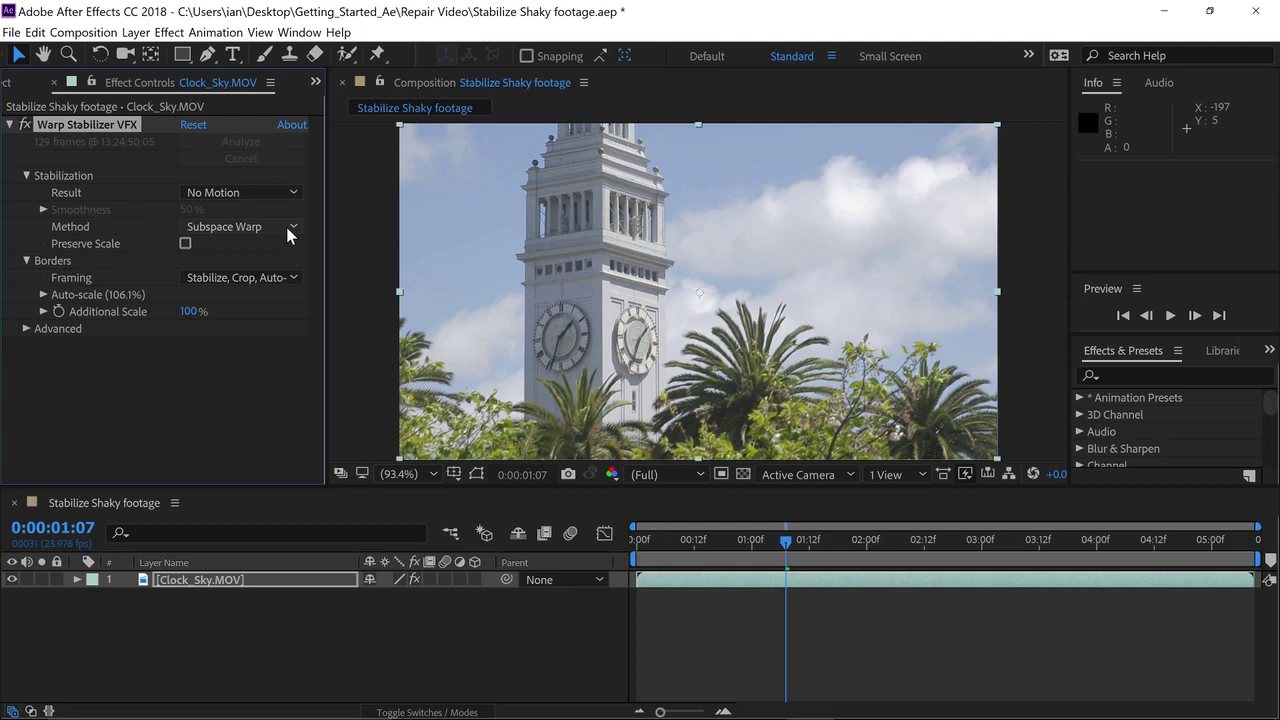
pyautogui.click(289, 233)
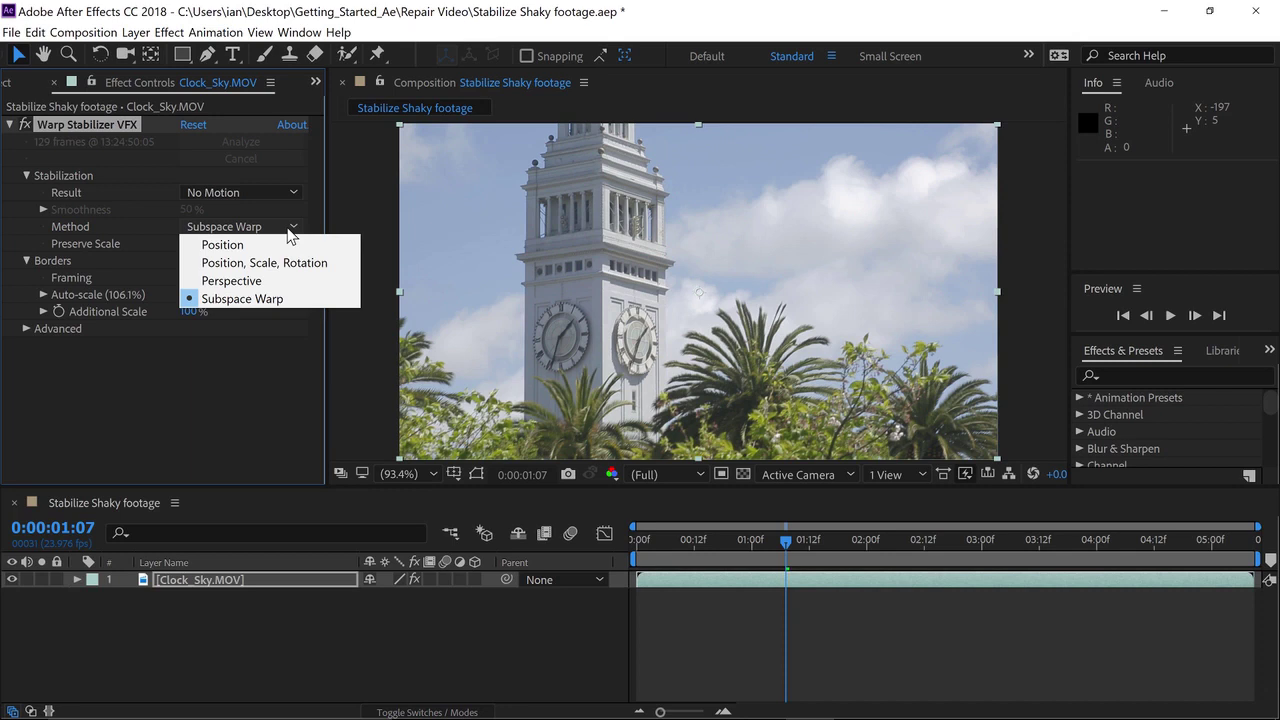
pyautogui.click(270, 253)
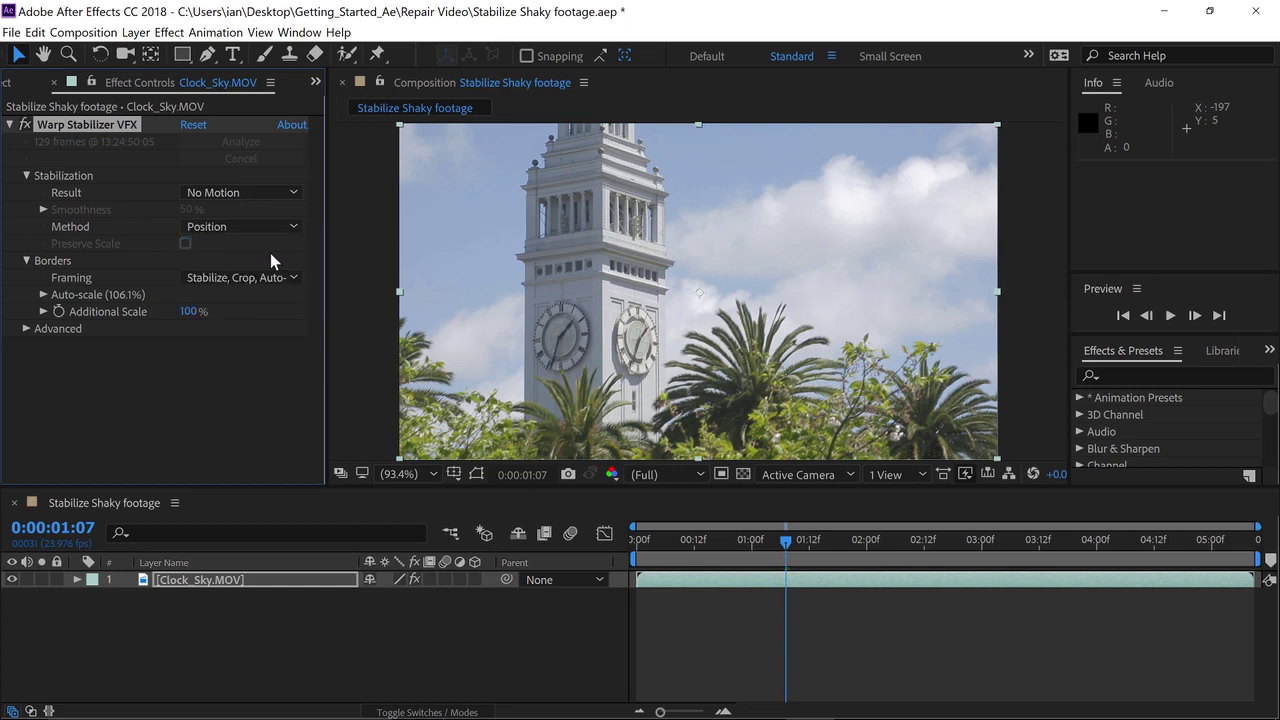
pyautogui.press('space')
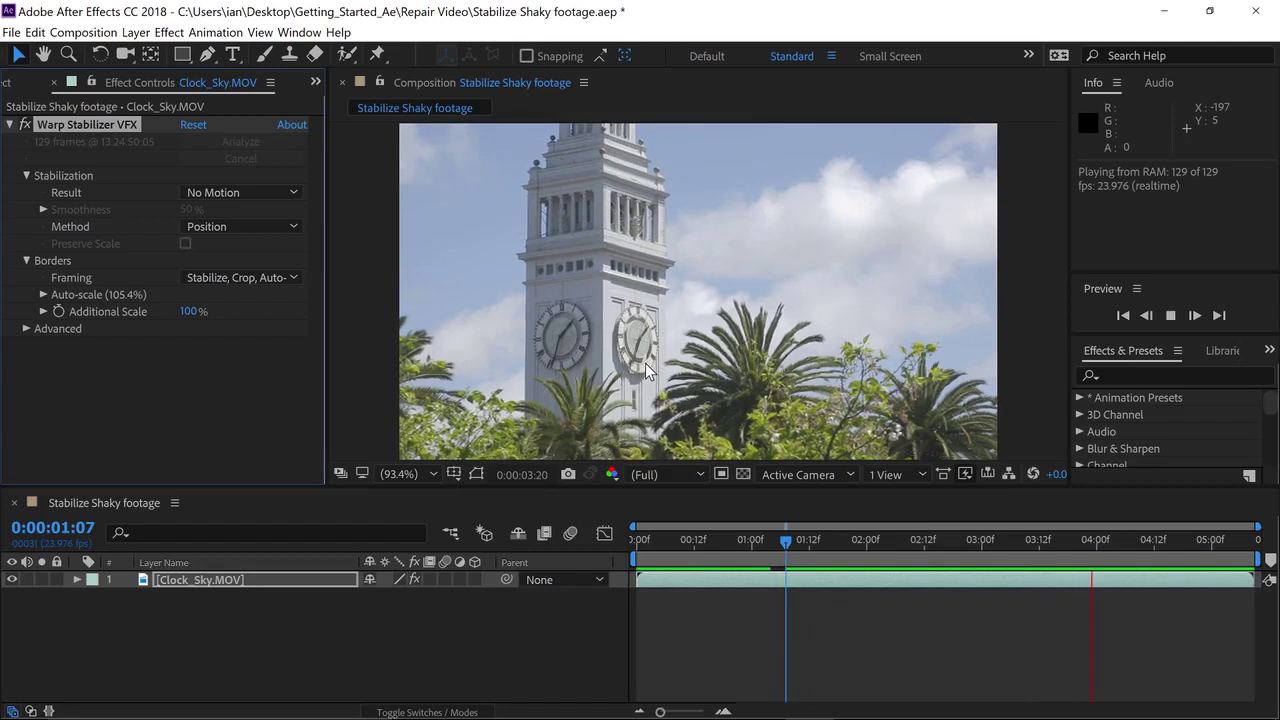
pyautogui.press('space')
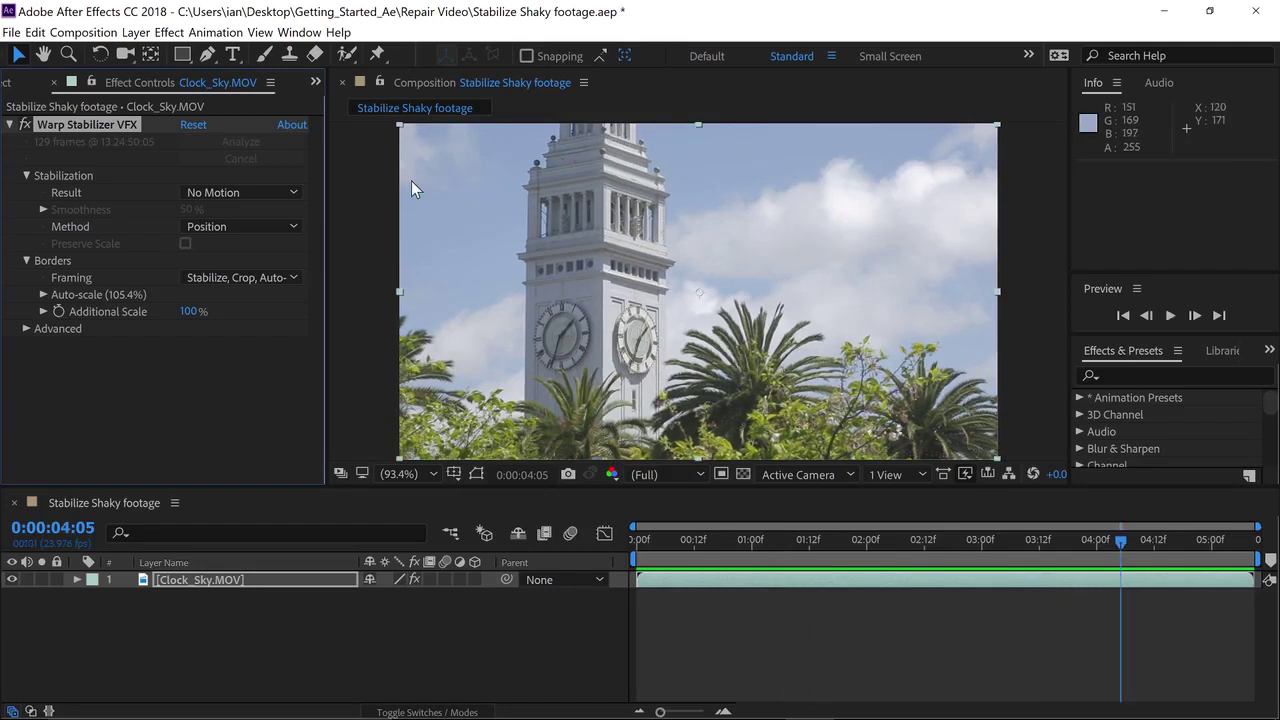
# Set Method to Subspace Warp and Framing to Stabilize Only, then preview the black-bordered clip
pyautogui.click(290, 228)
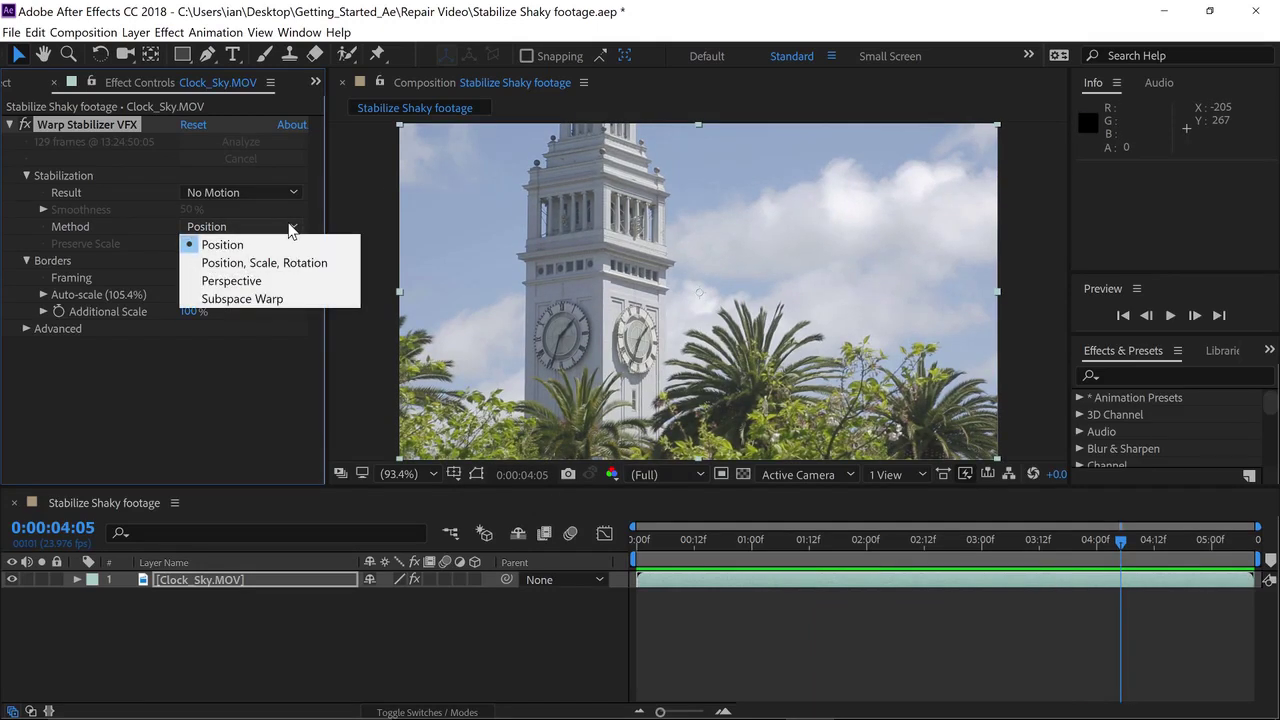
pyautogui.click(279, 297)
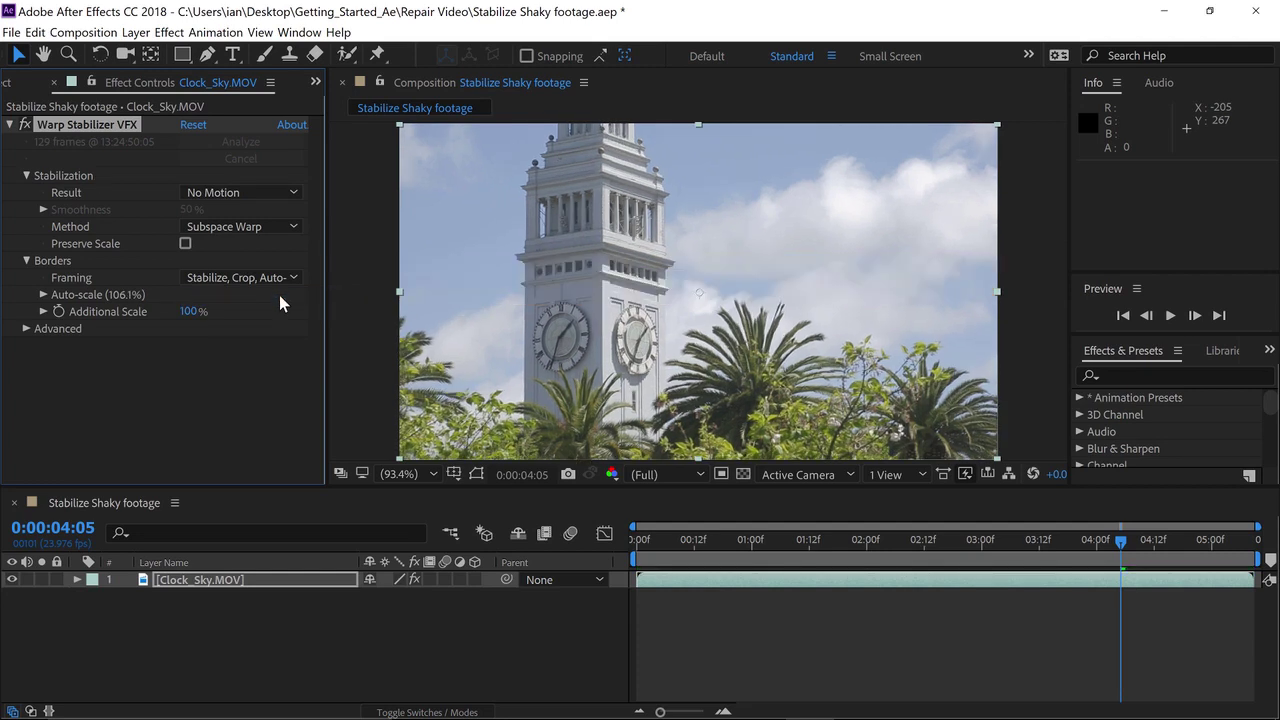
pyautogui.click(219, 279)
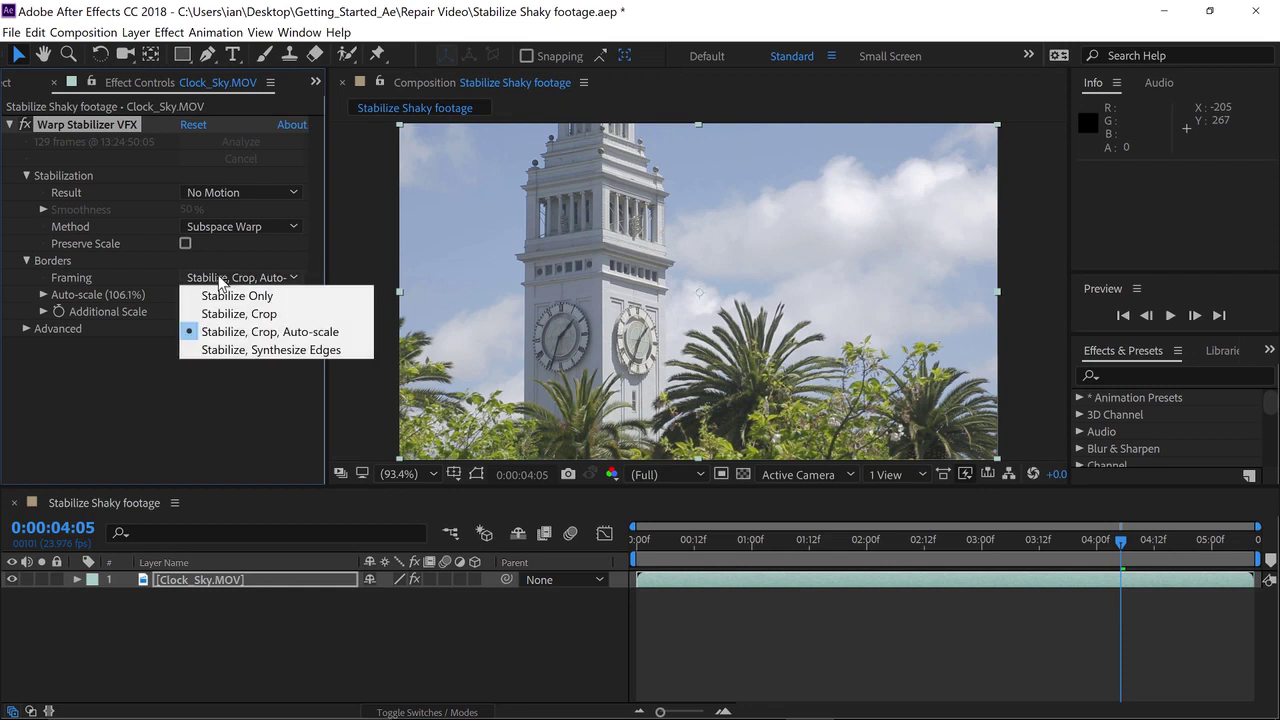
pyautogui.click(232, 297)
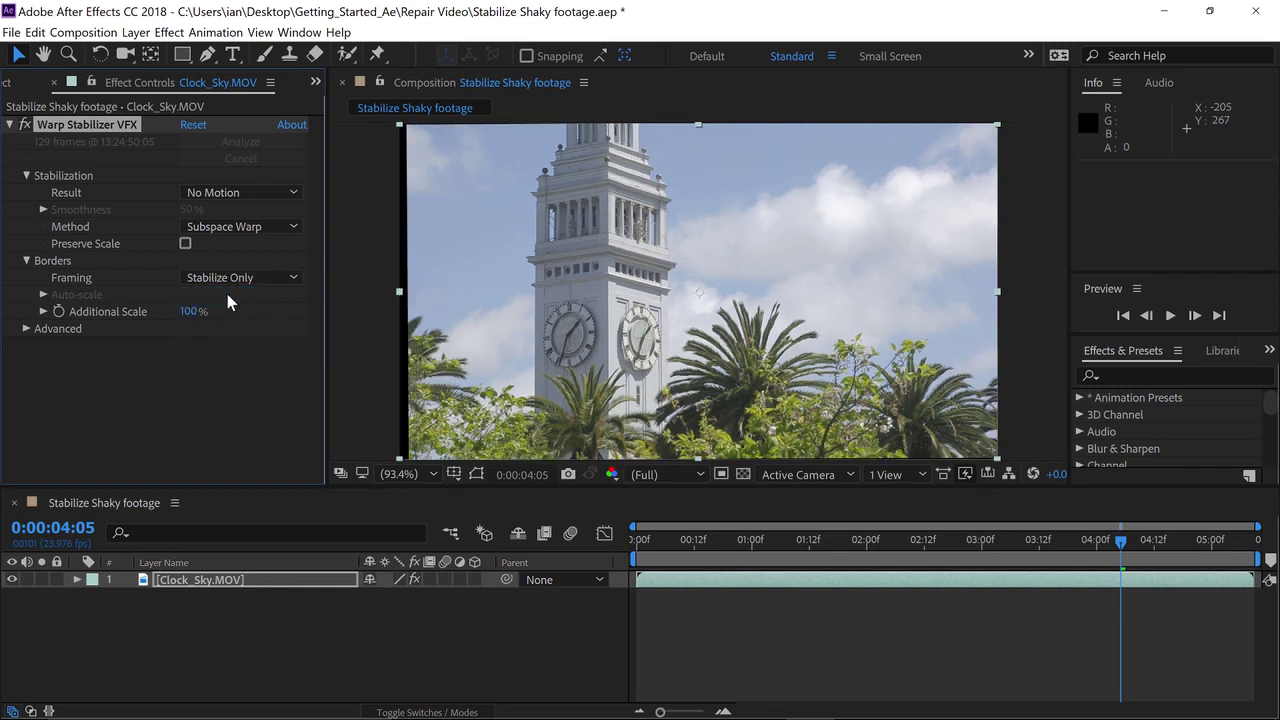
pyautogui.press('space')
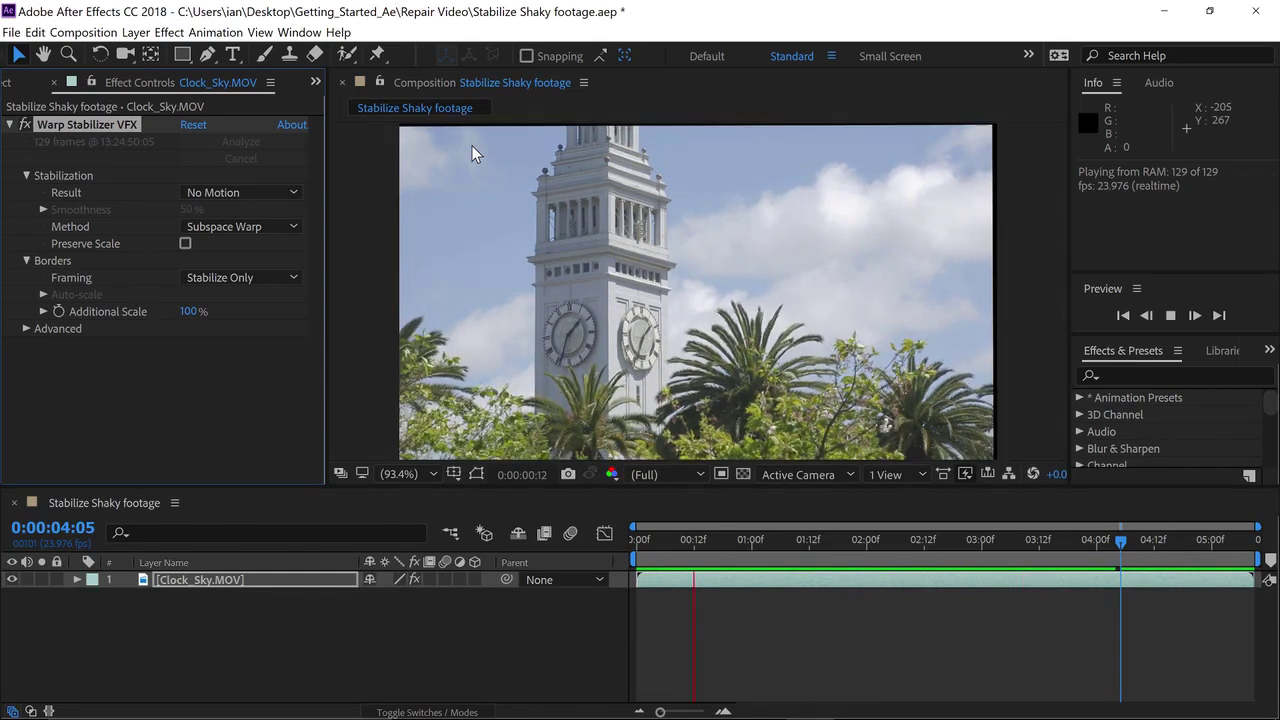
pyautogui.press('space')
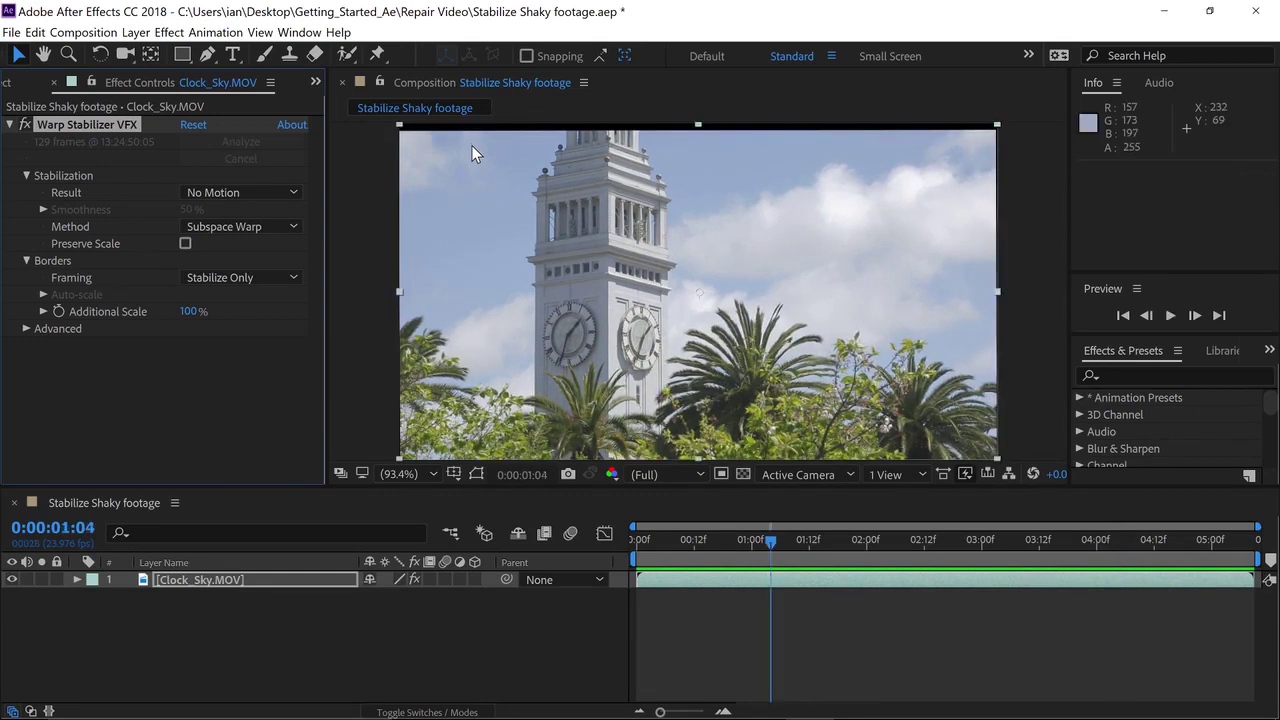
# Set Warp Stabilizer framing back to Stabilize, Crop, Auto-scale
pyautogui.click(292, 278)
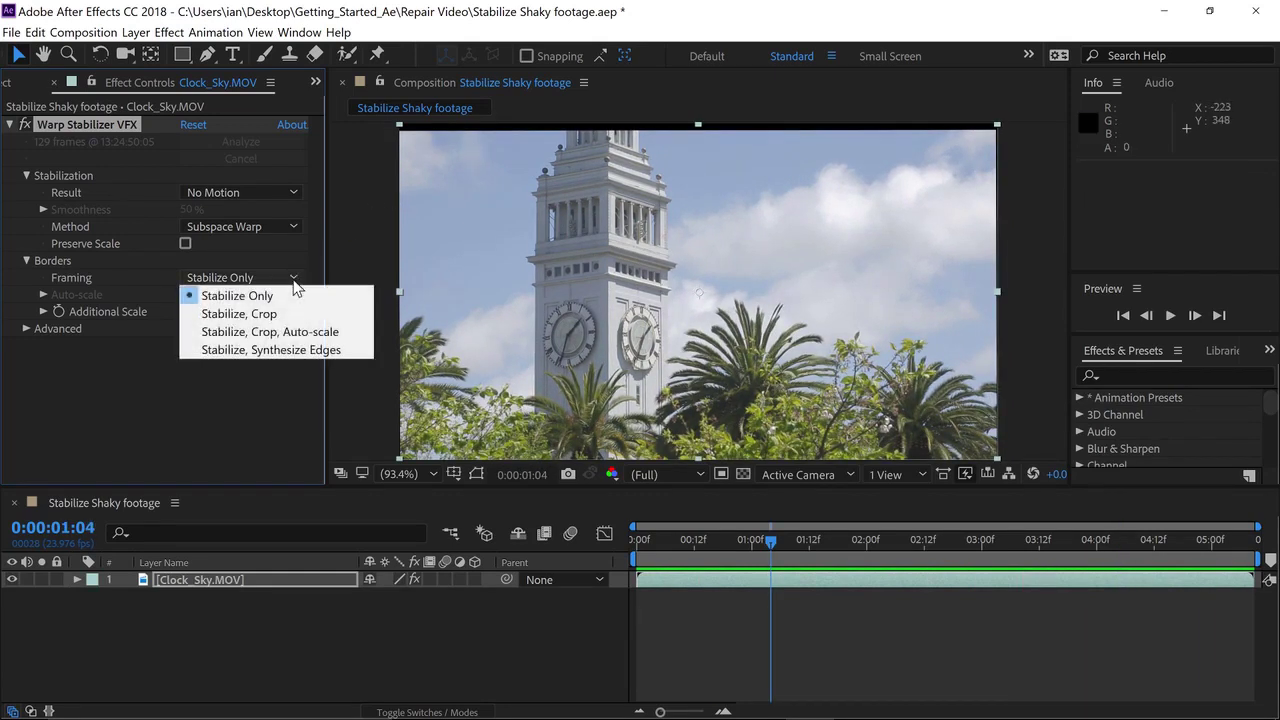
pyautogui.click(290, 336)
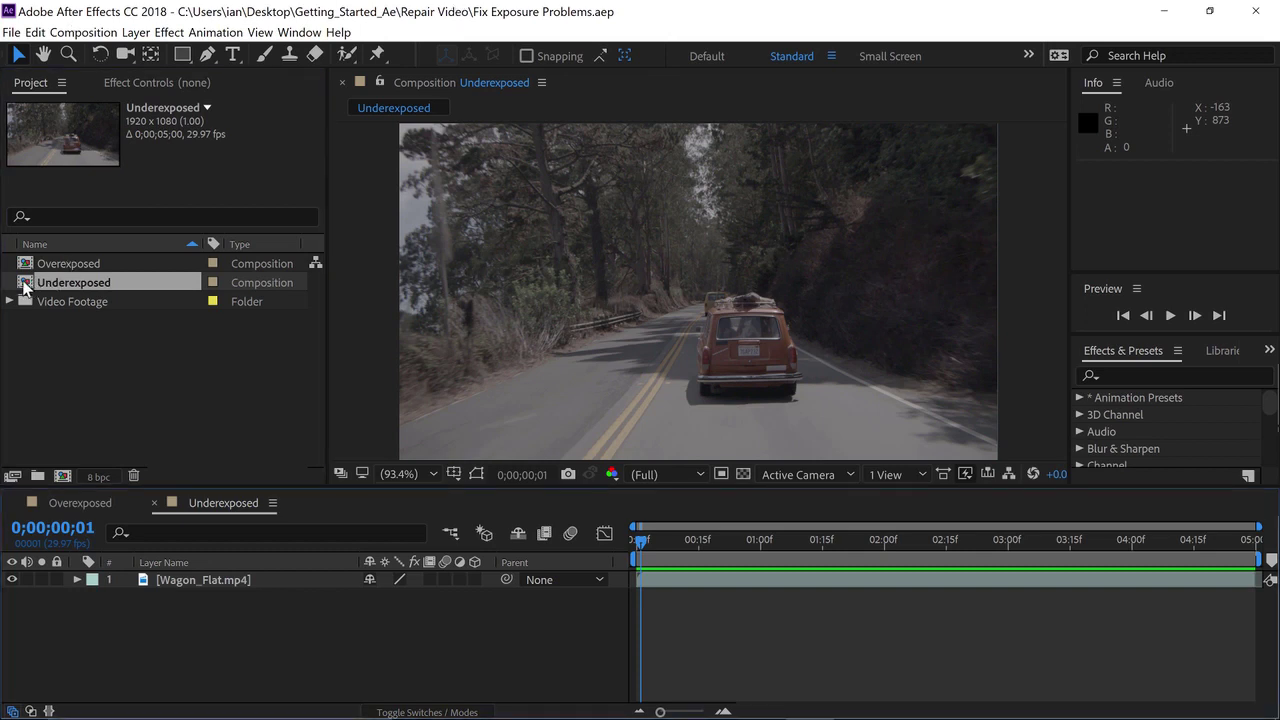
pyautogui.press('space')
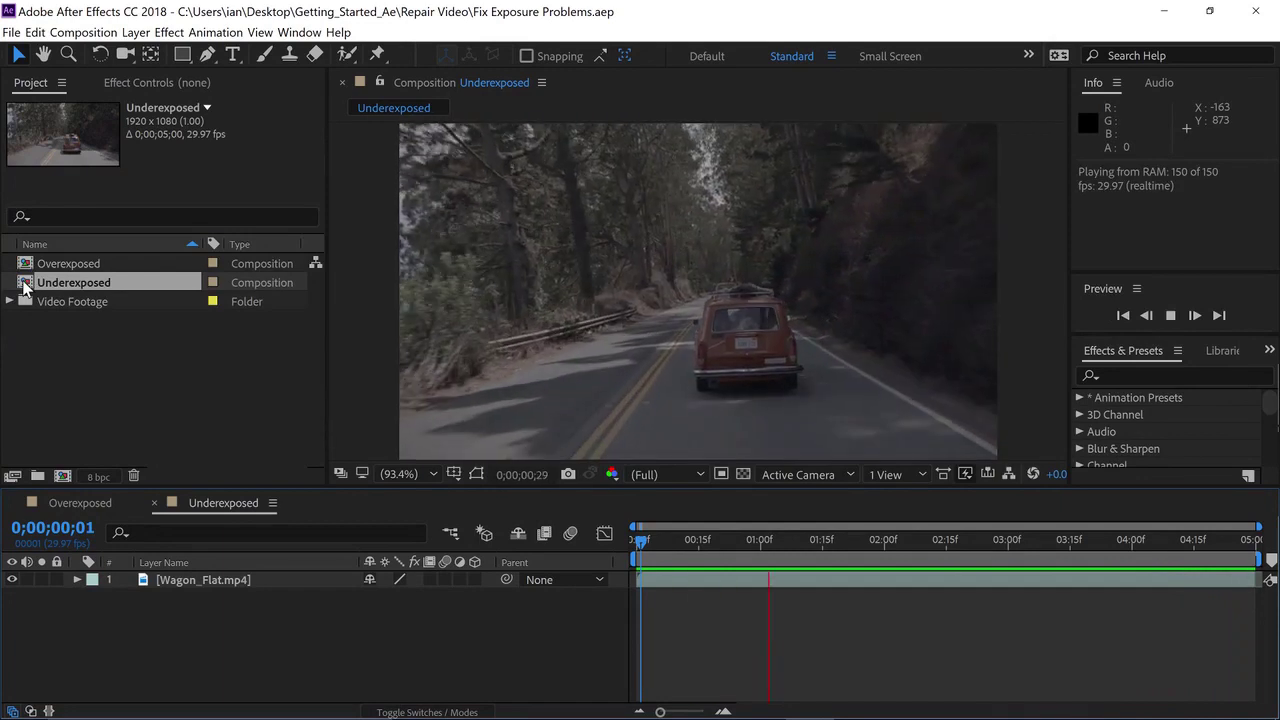
pyautogui.press('space')
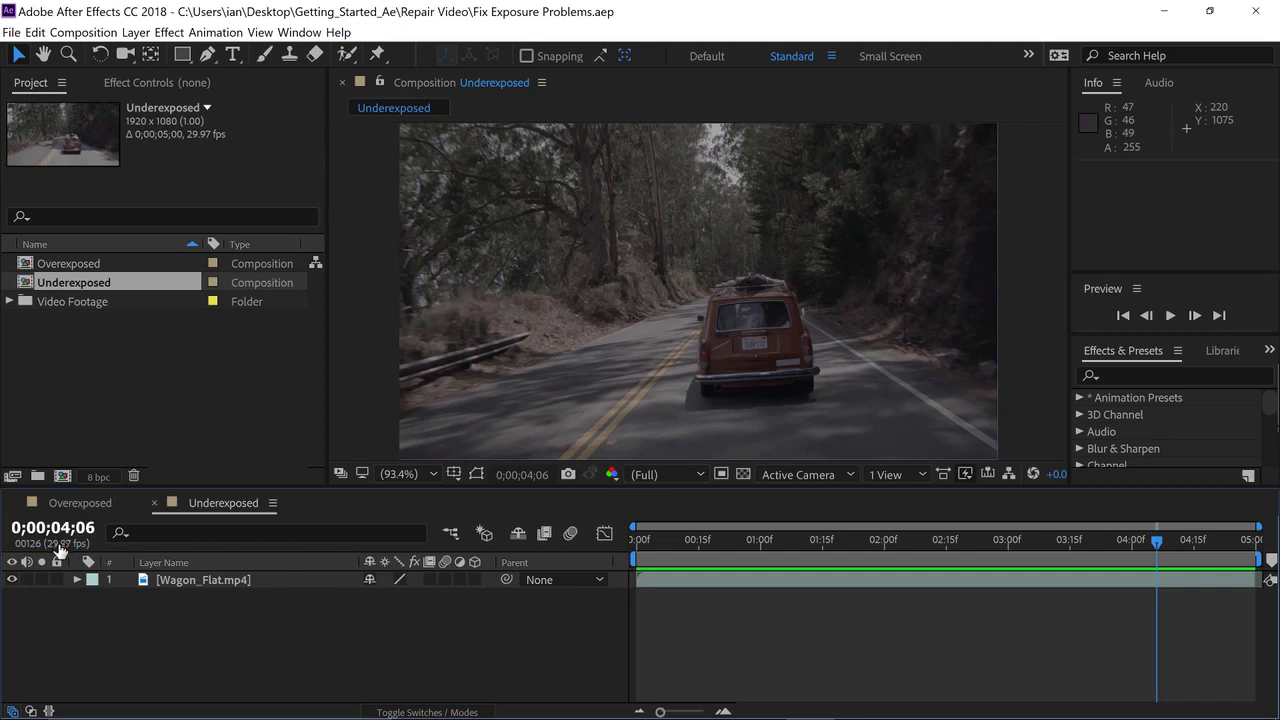
pyautogui.click(662, 541)
pyautogui.moveTo(662, 545); pyautogui.dragTo(611, 542)
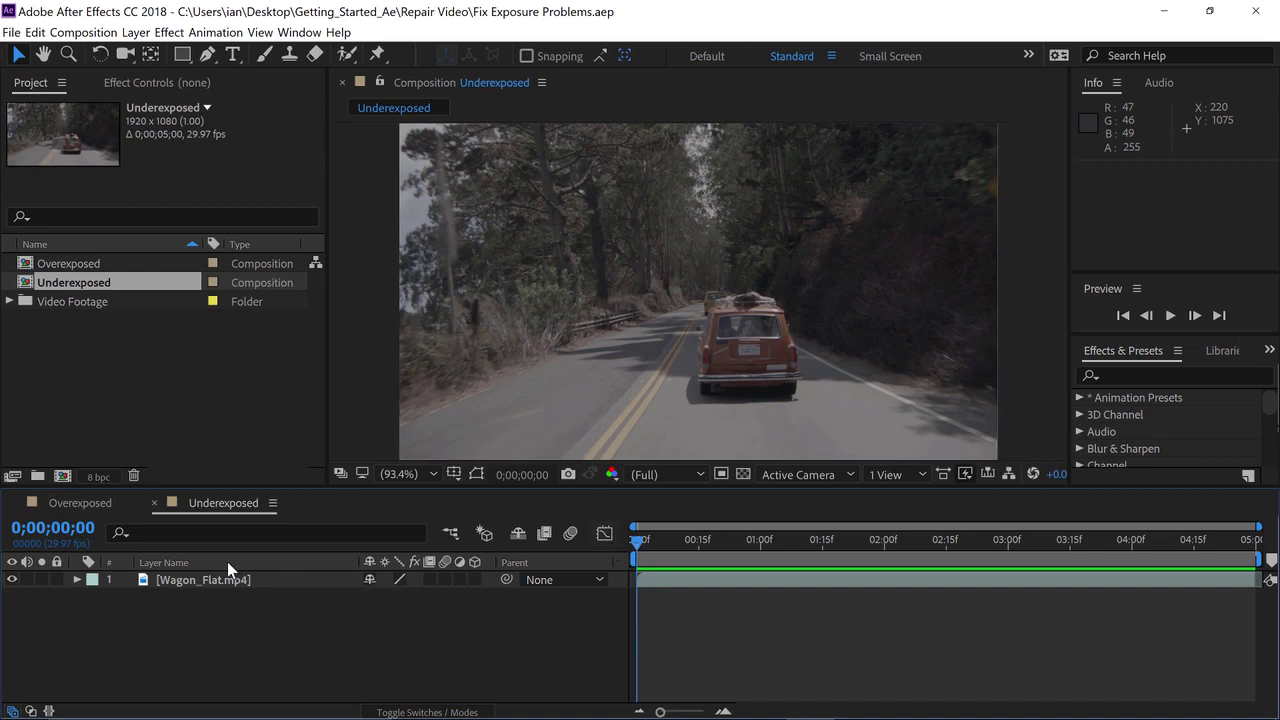
pyautogui.click(1123, 377)
# Search 'lumet', apply Lumetri Color to Wagon_Flat.mp4, and expand Basic Correction
pyautogui.write('l')
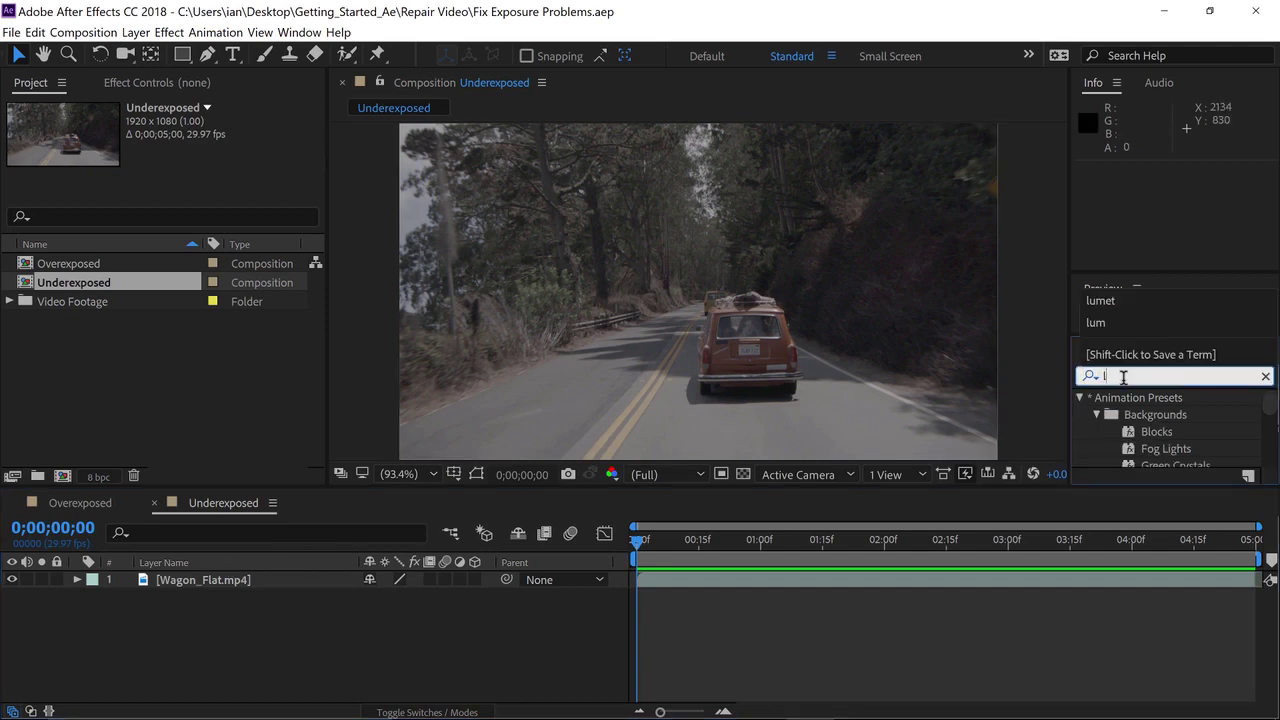
pyautogui.write('umet')
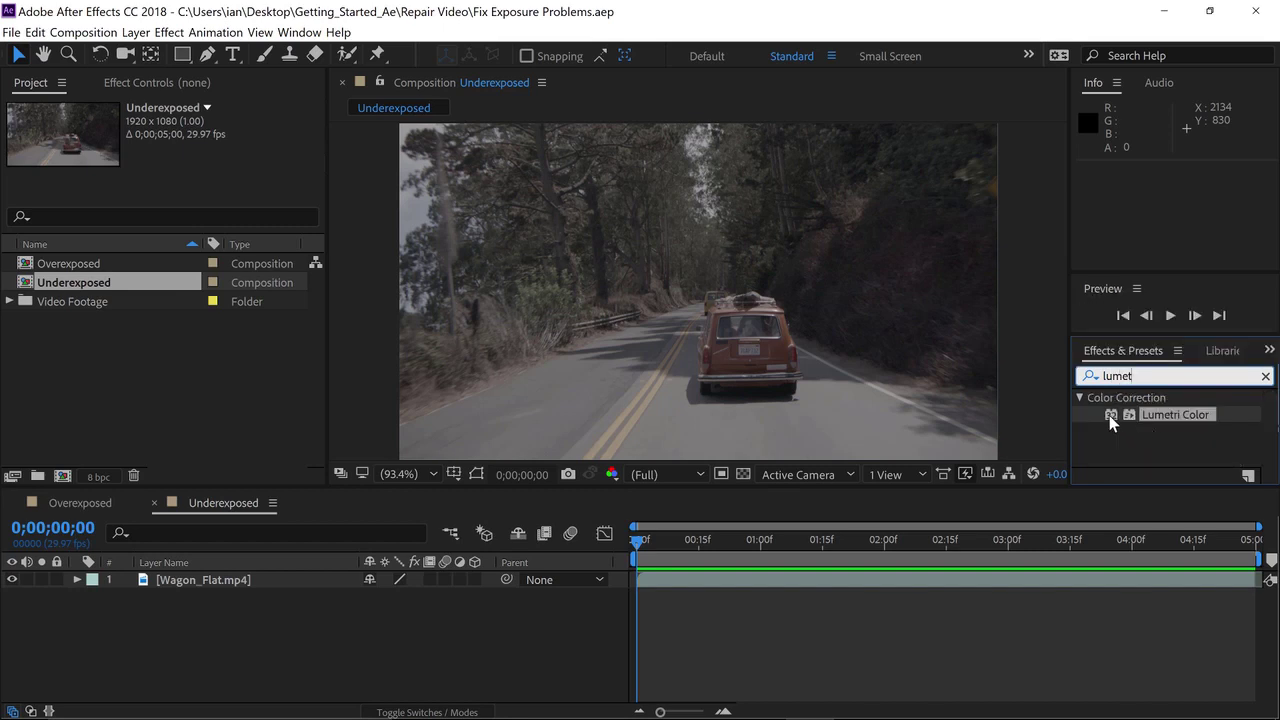
pyautogui.moveTo(1109, 415); pyautogui.dragTo(939, 354)
pyautogui.moveTo(818, 358); pyautogui.dragTo(808, 349)
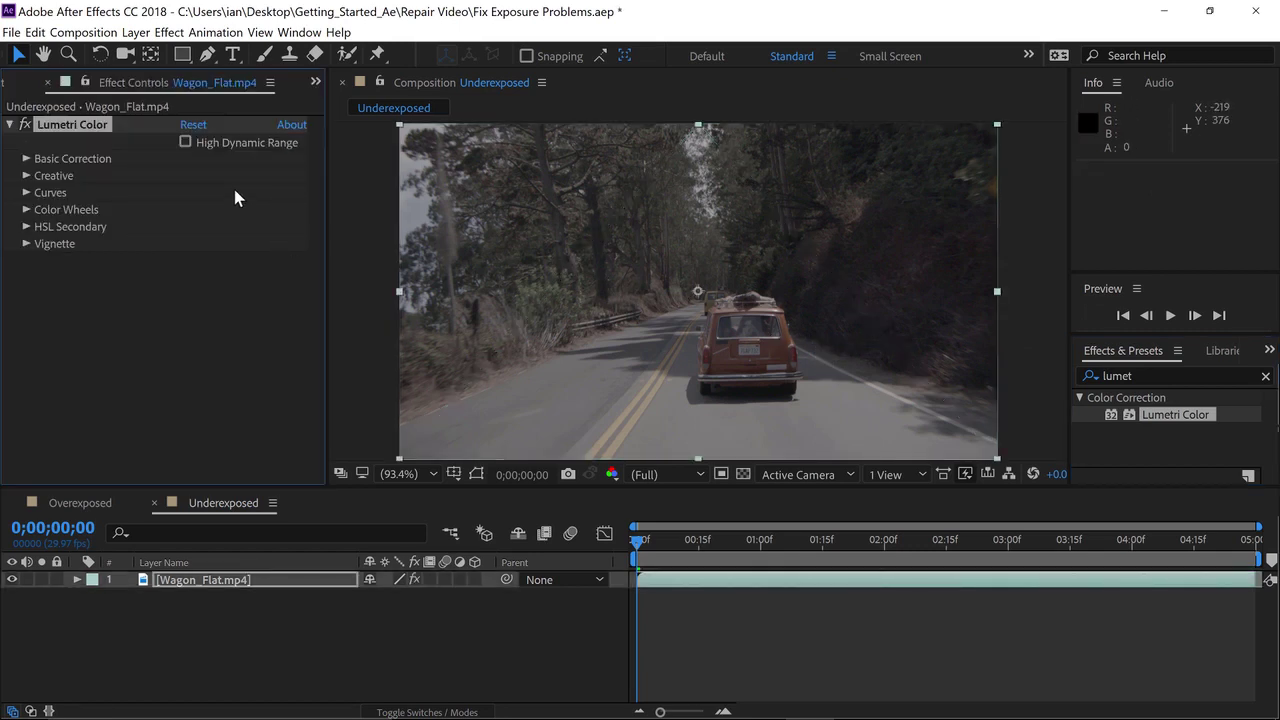
pyautogui.click(27, 159)
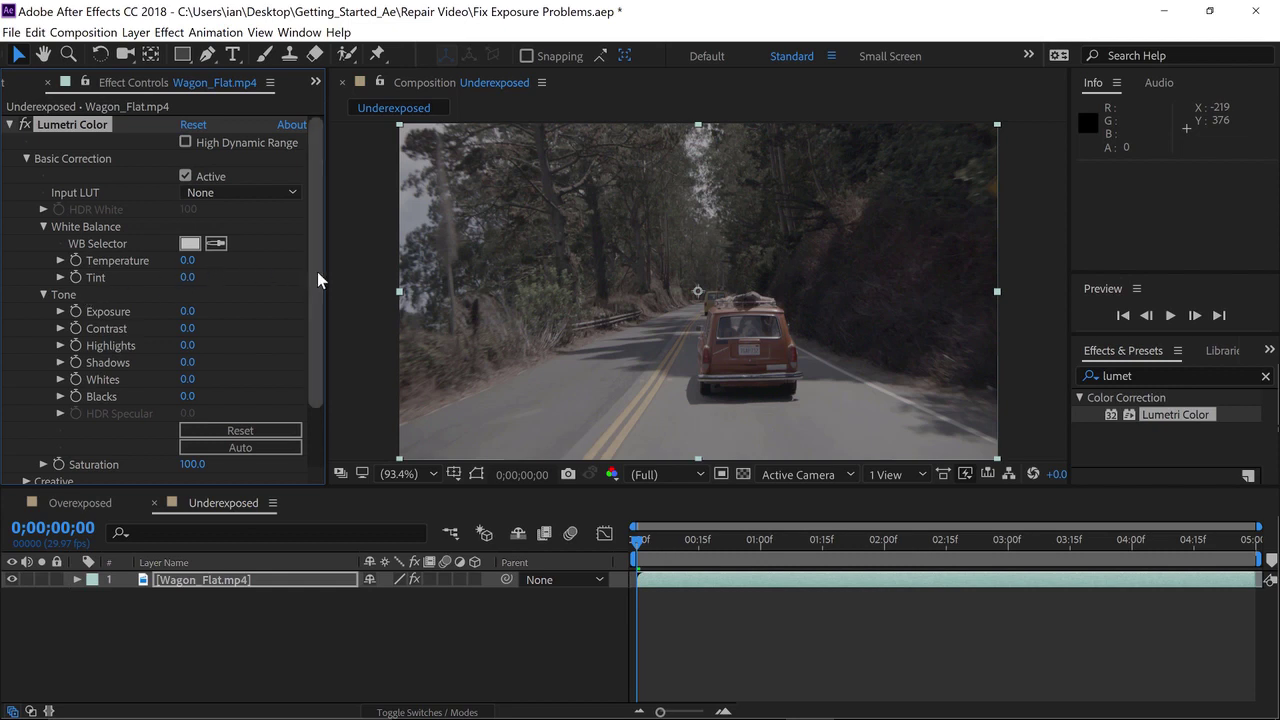
# Run Auto tone in Basic Correction, raising the wagon clip's Exposure to 2.5
pyautogui.moveTo(317, 272); pyautogui.dragTo(300, 371)
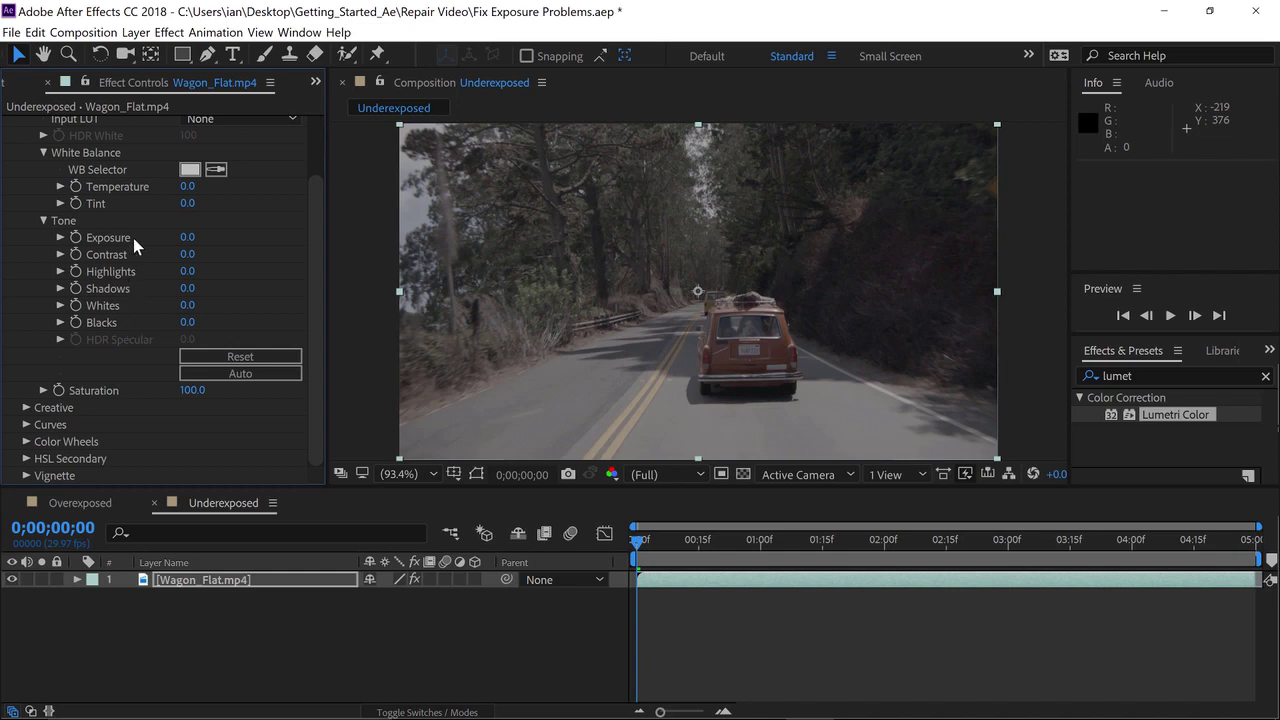
pyautogui.click(228, 374)
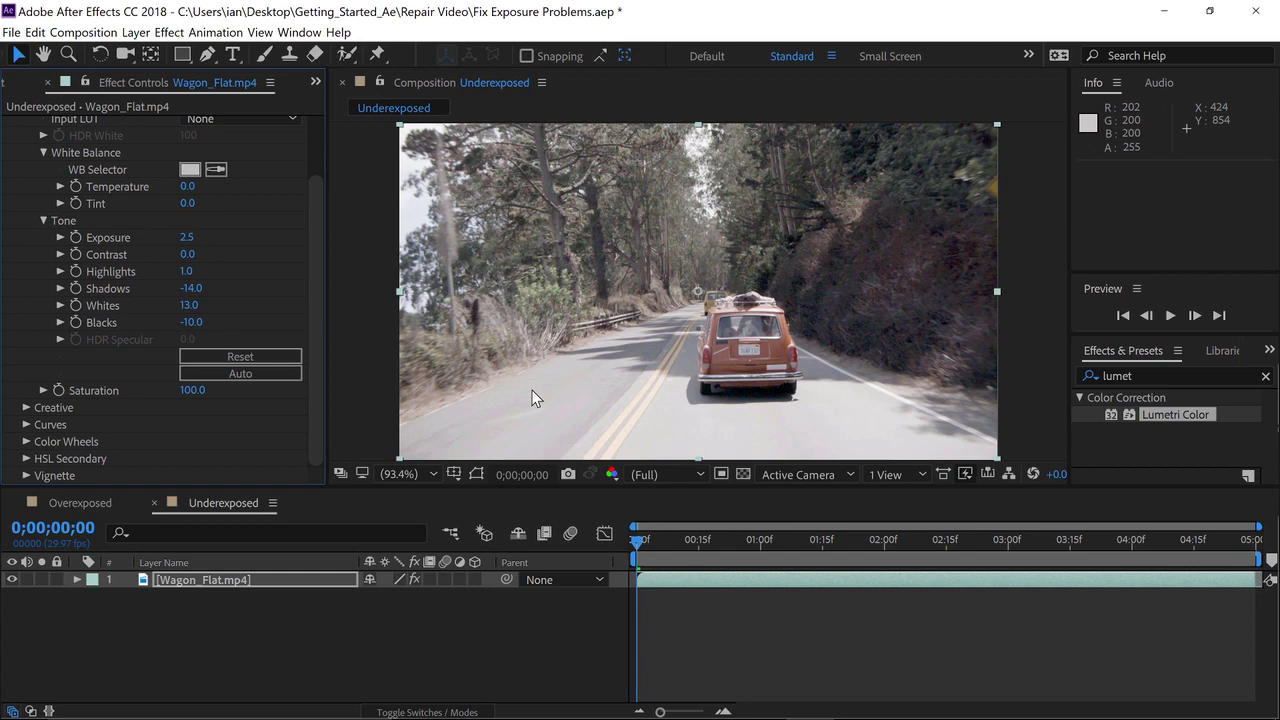
# Set Whites 0 and Contrast 22, then keyframe Contrast, Highlights, Shadows, Whites and Blacks
pyautogui.moveTo(187, 312); pyautogui.dragTo(140, 312)
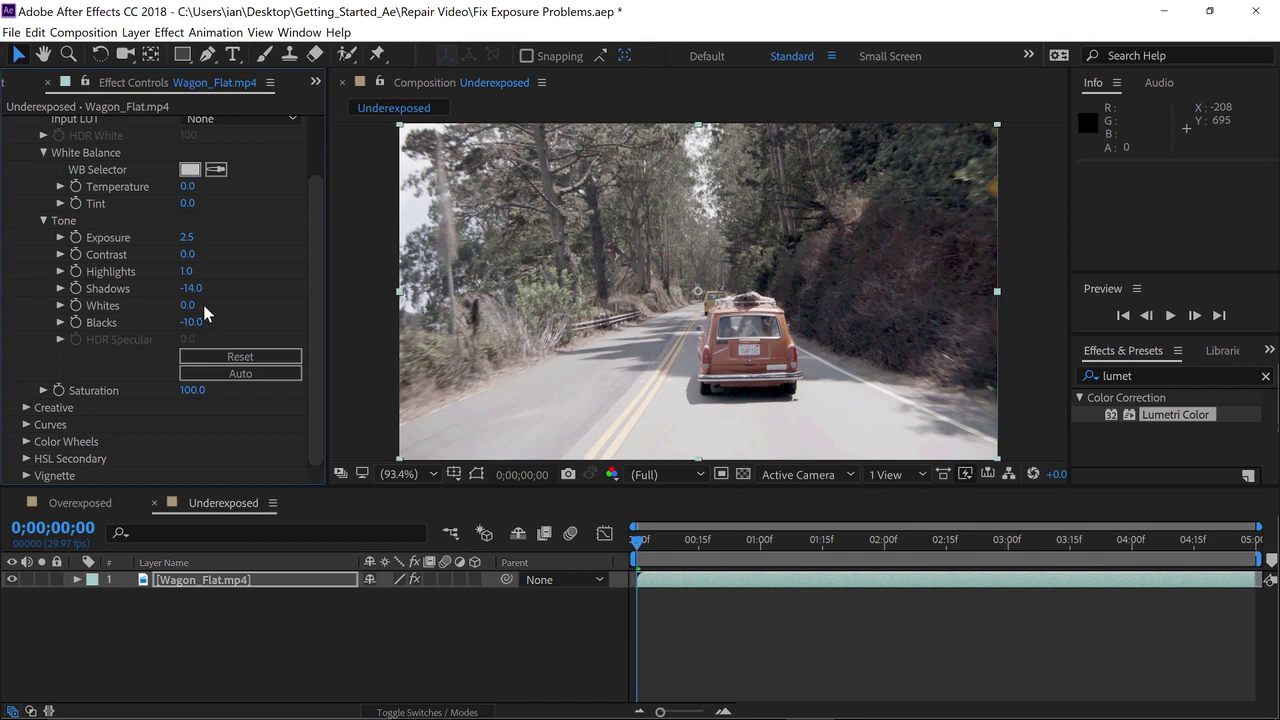
pyautogui.moveTo(190, 260); pyautogui.dragTo(212, 254)
pyautogui.click(76, 254)
pyautogui.click(76, 271)
pyautogui.click(76, 288)
pyautogui.click(76, 305)
pyautogui.click(76, 322)
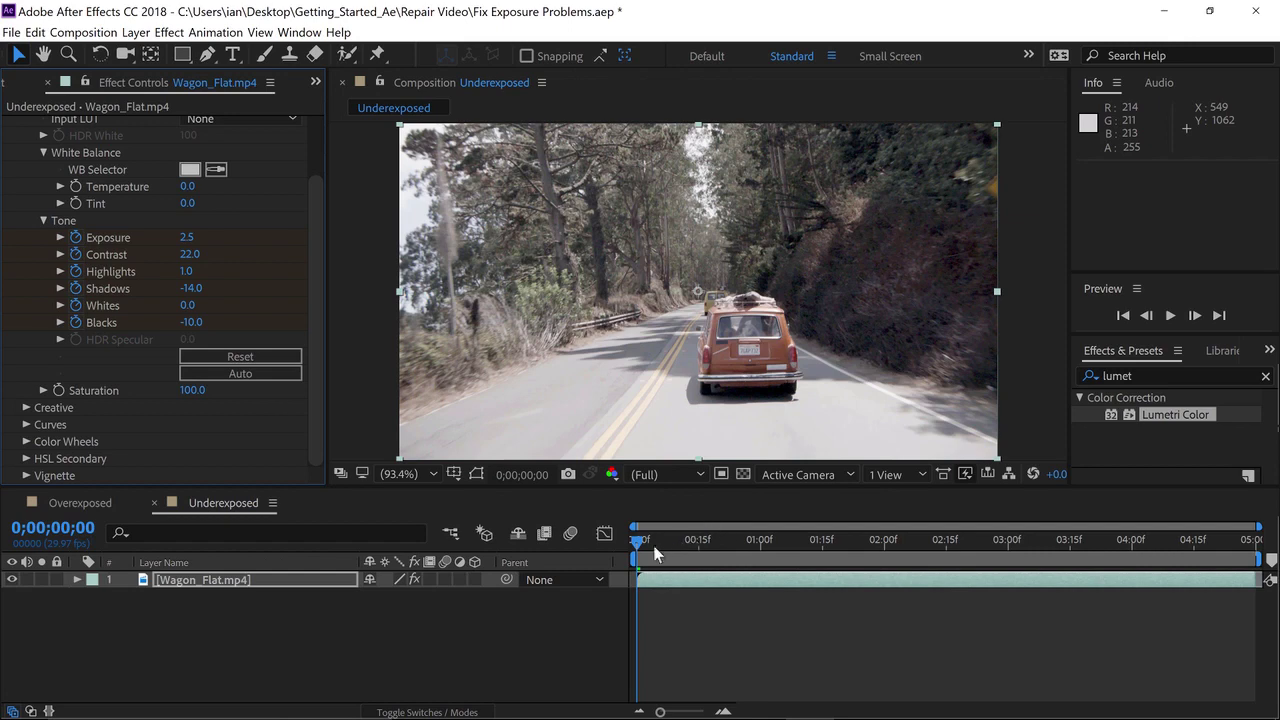
# At 3;00, re-run Auto tone so Exposure reaches 3.5, then preview the ramp
pyautogui.moveTo(637, 542); pyautogui.dragTo(1010, 541)
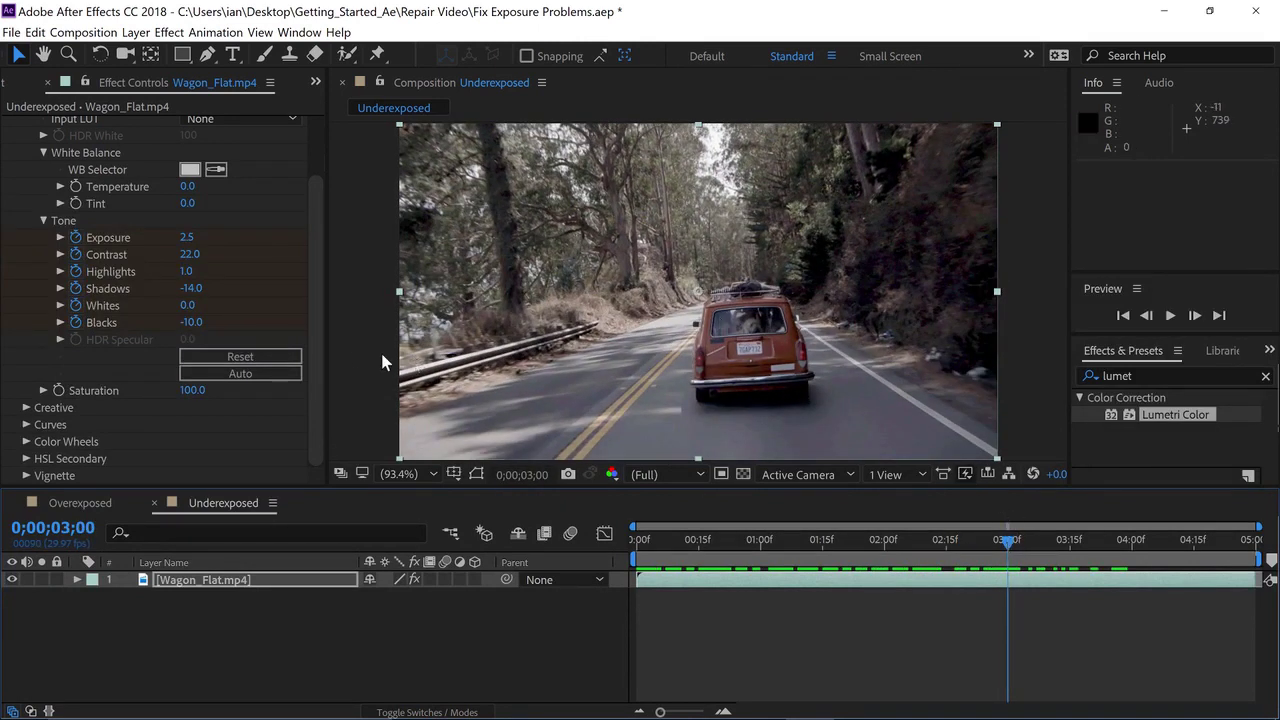
pyautogui.click(279, 376)
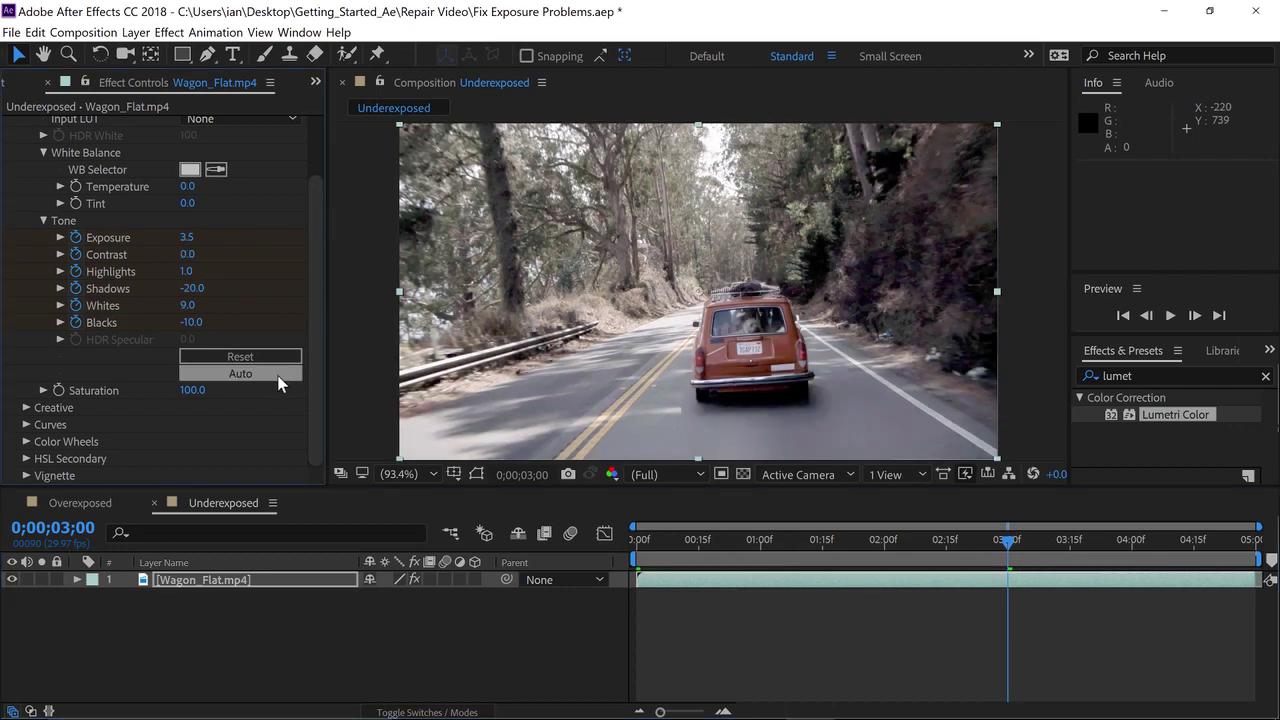
pyautogui.press('space')
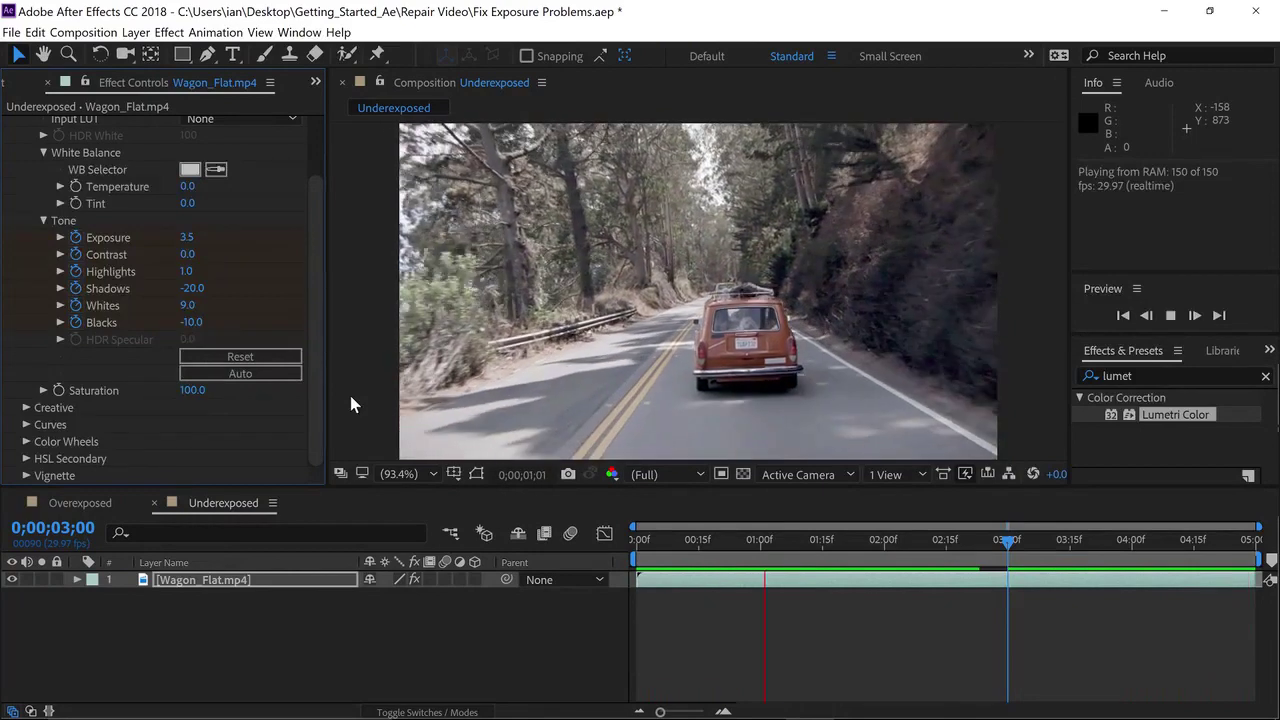
pyautogui.press('space')
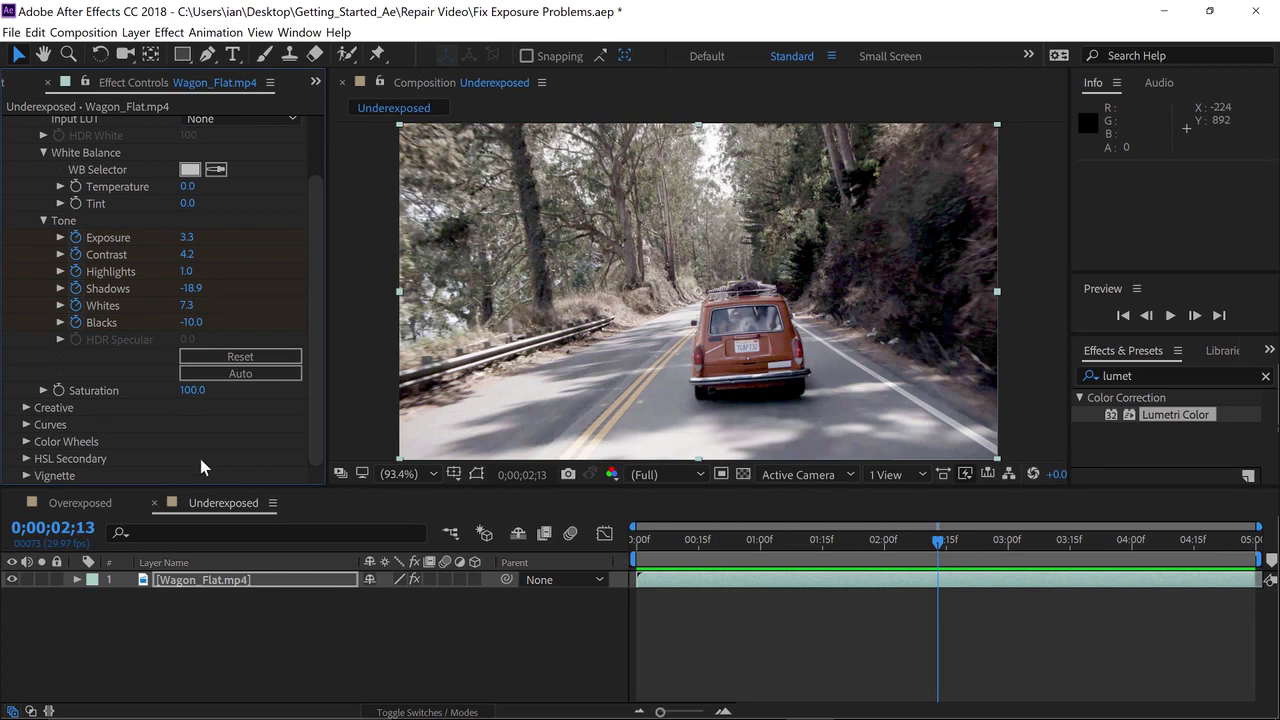
# In the Overexposed comp, apply Lumetri Color with Auto tone and Contrast -46, then preview
pyautogui.click(84, 509)
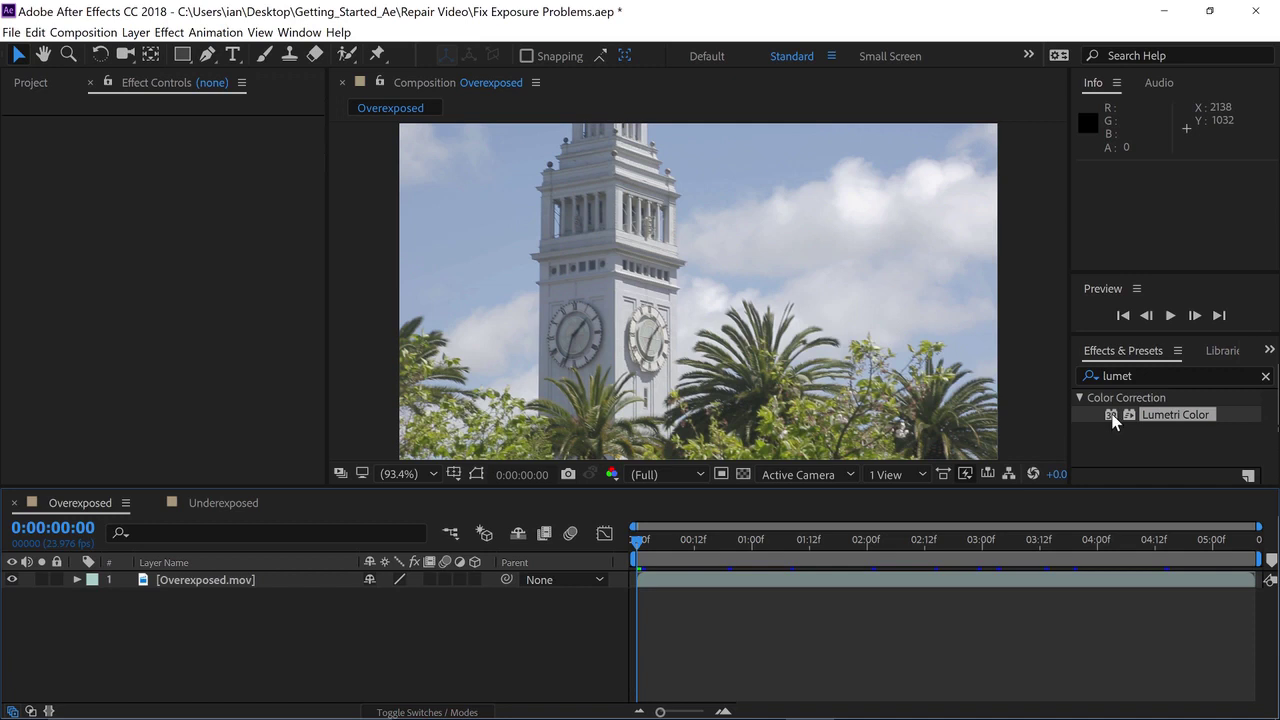
pyautogui.moveTo(1112, 418); pyautogui.dragTo(752, 387)
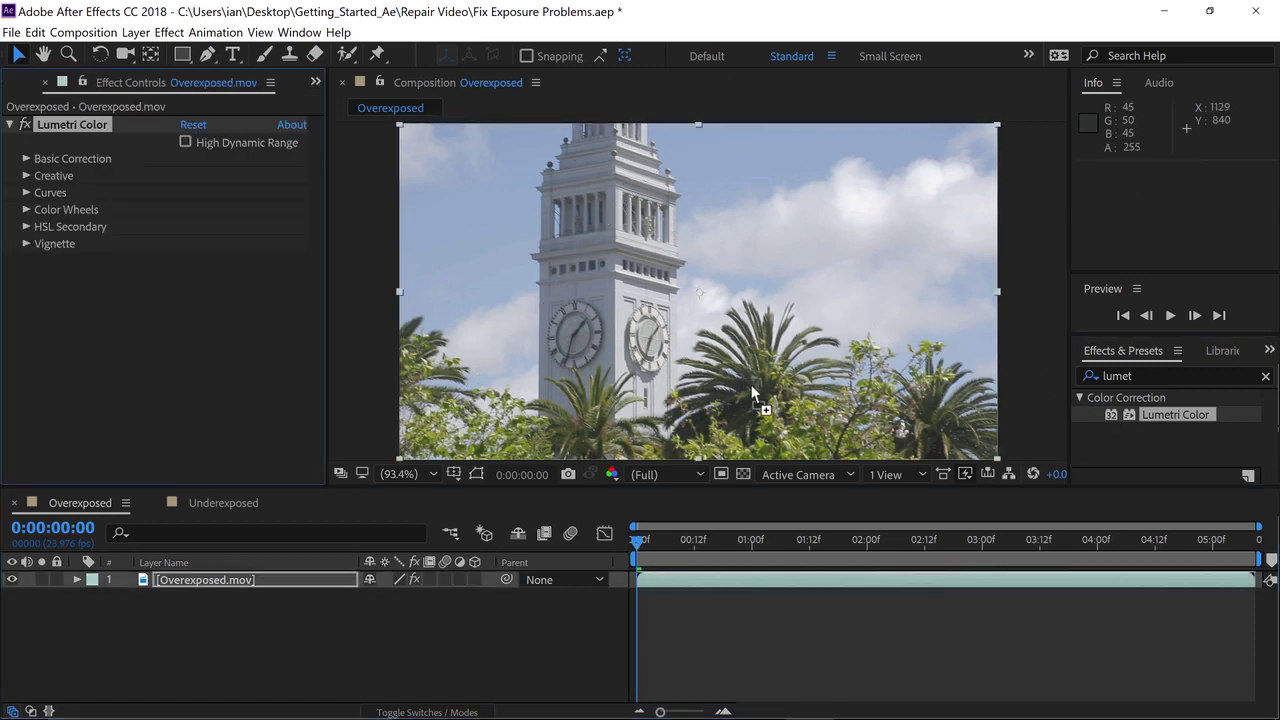
pyautogui.click(27, 159)
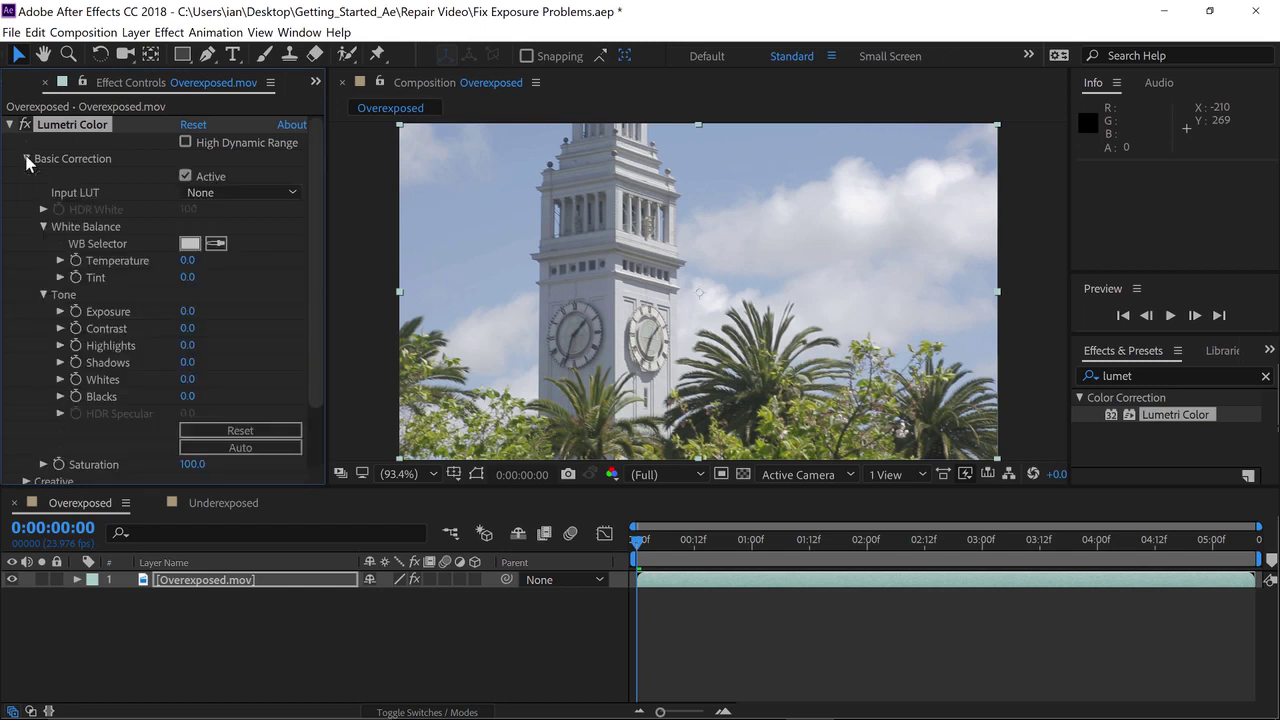
pyautogui.click(239, 448)
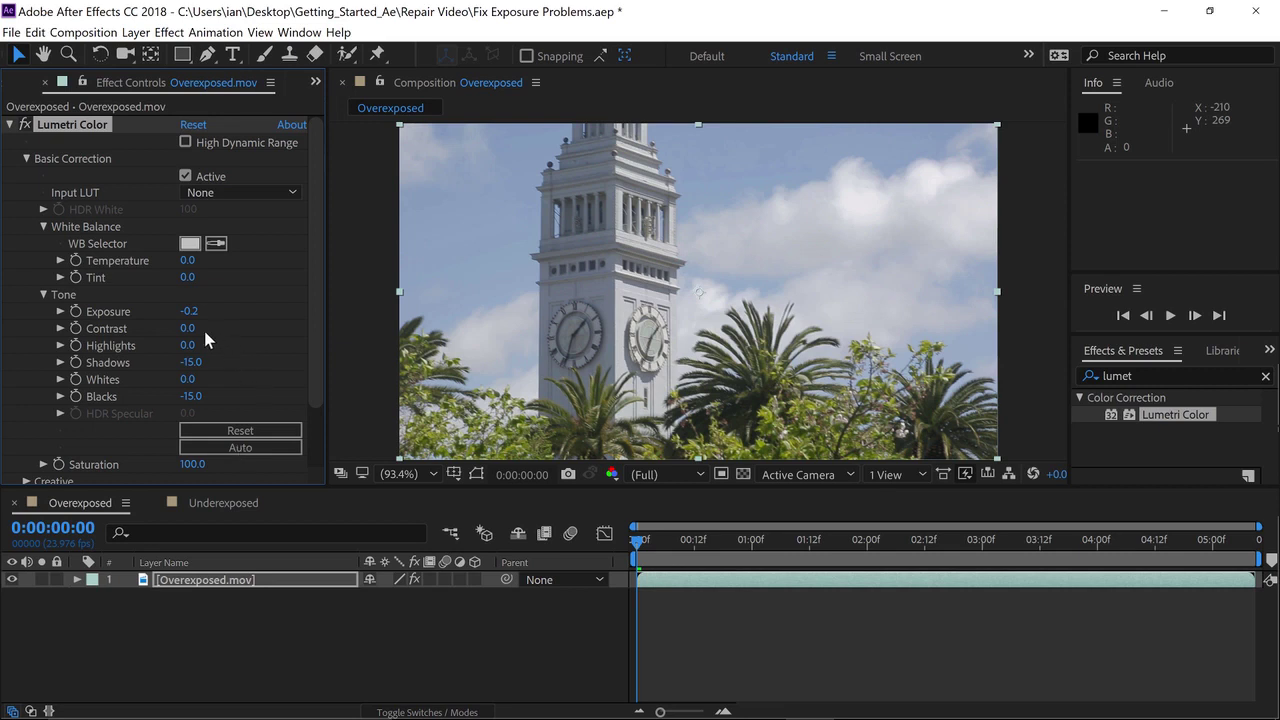
pyautogui.moveTo(187, 336); pyautogui.dragTo(144, 328)
pyautogui.press('space')
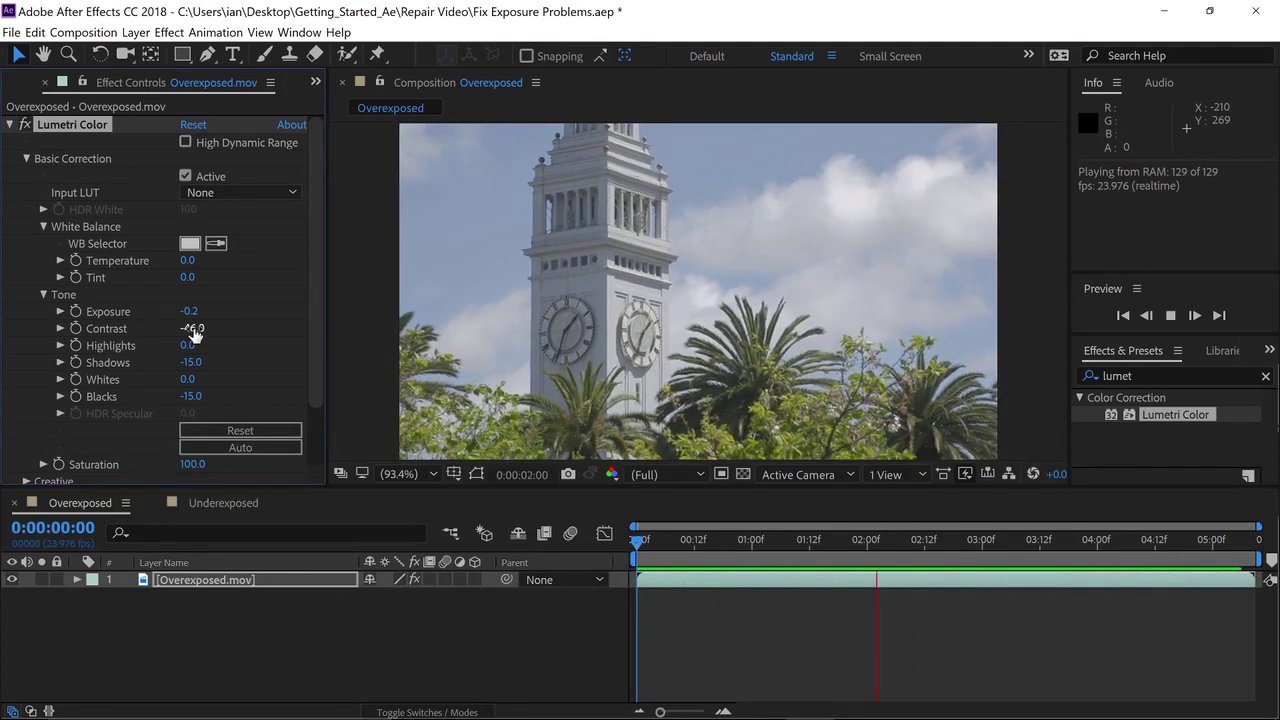
# Toggle the clock tower's Lumetri Color effect off and back on to compare before and after correction
pyautogui.click(23, 125)
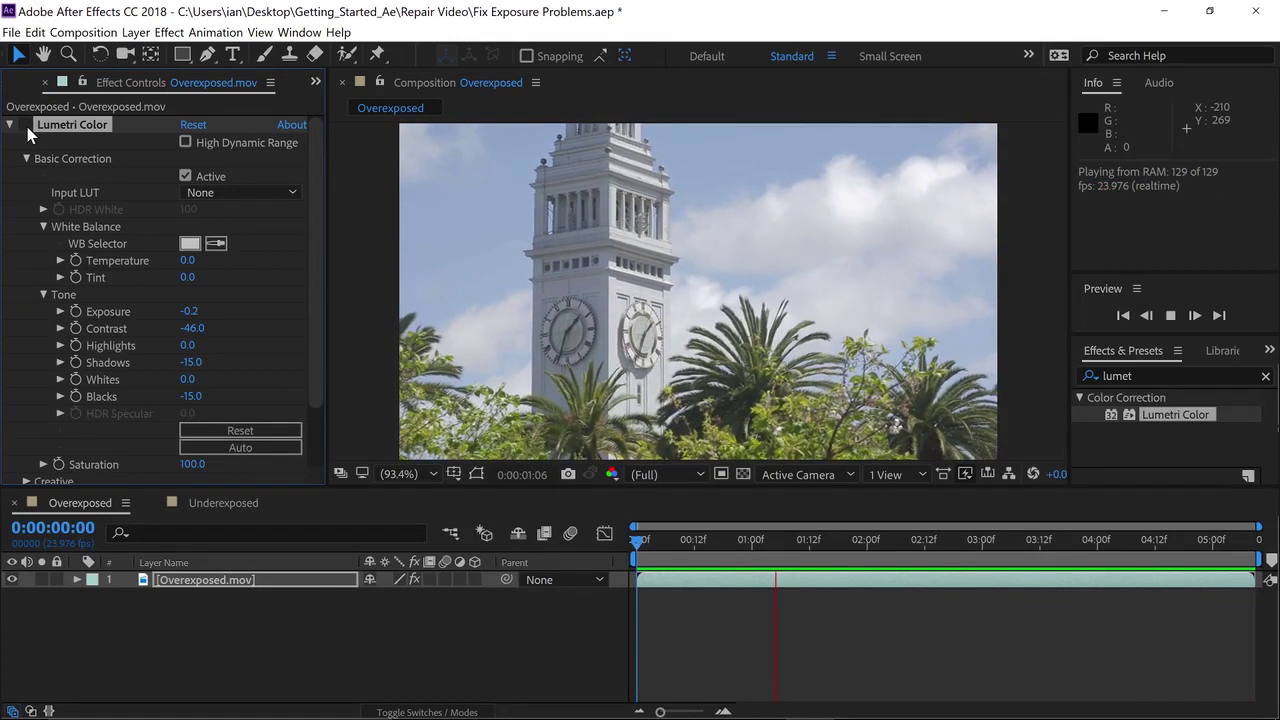
pyautogui.click(24, 125)
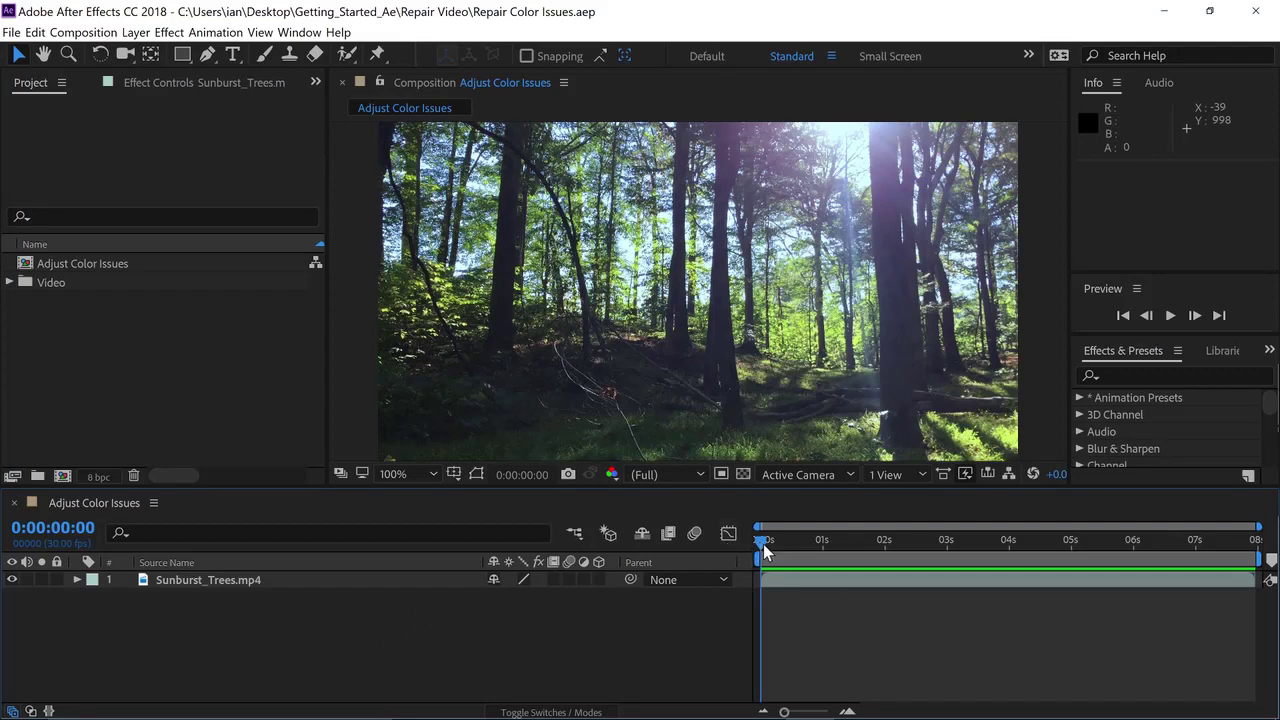
pyautogui.moveTo(763, 543)
pyautogui.mouseDown()
pyautogui.moveTo(1062, 534)
pyautogui.moveTo(823, 545)
pyautogui.moveTo(972, 549)
pyautogui.moveTo(1235, 523)
pyautogui.moveTo(760, 544)
pyautogui.mouseUp()
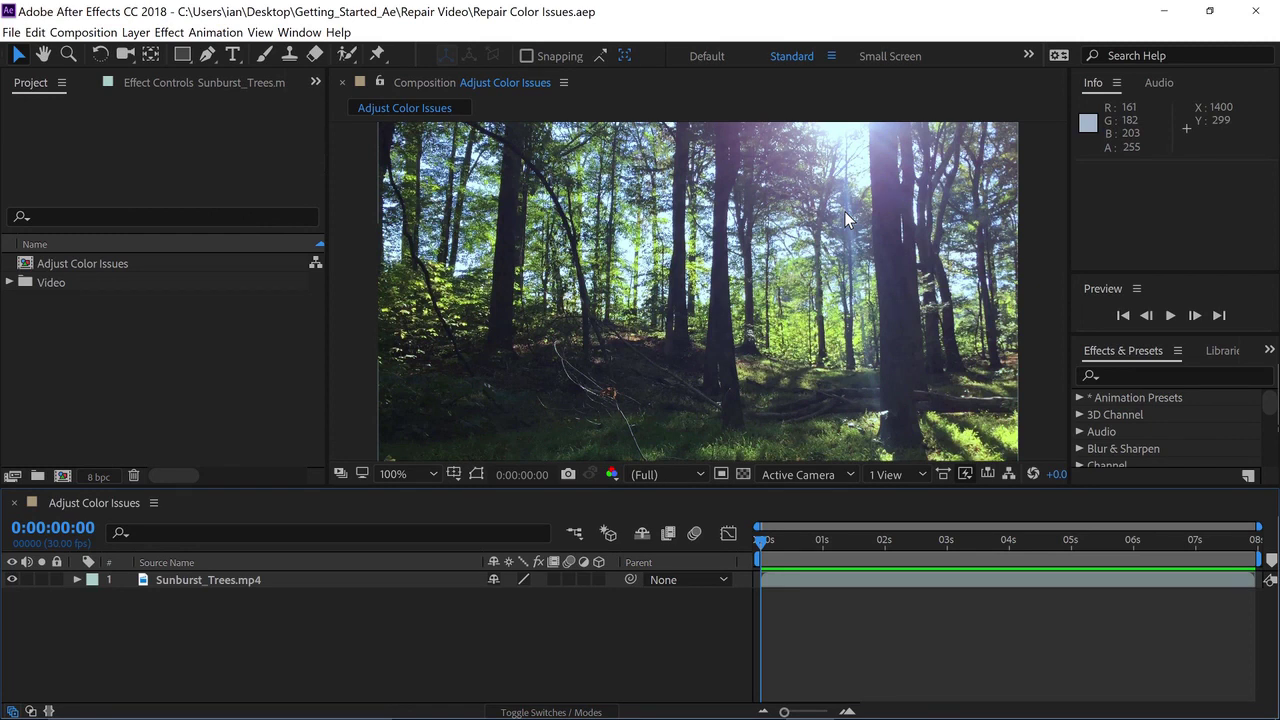
# Apply Lumetri Color from Color Correction effects to the Sunburst_Trees.mp4 layer
pyautogui.click(200, 585)
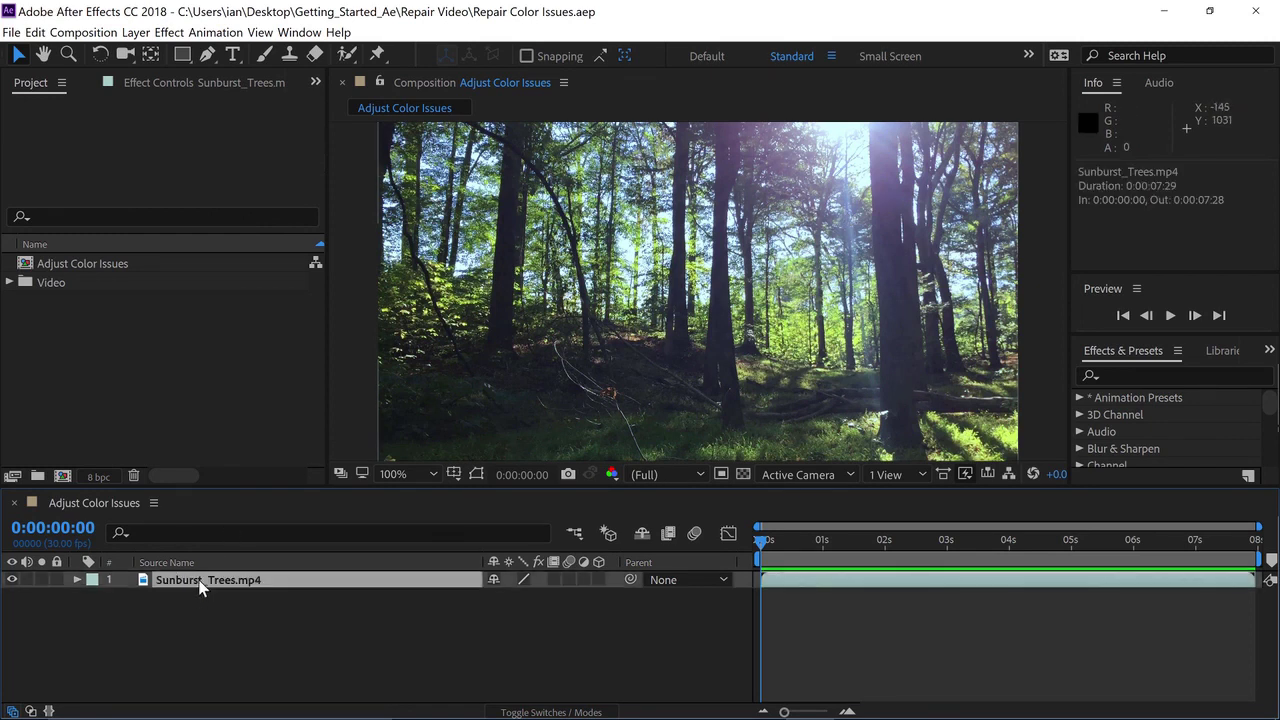
pyautogui.click(170, 33)
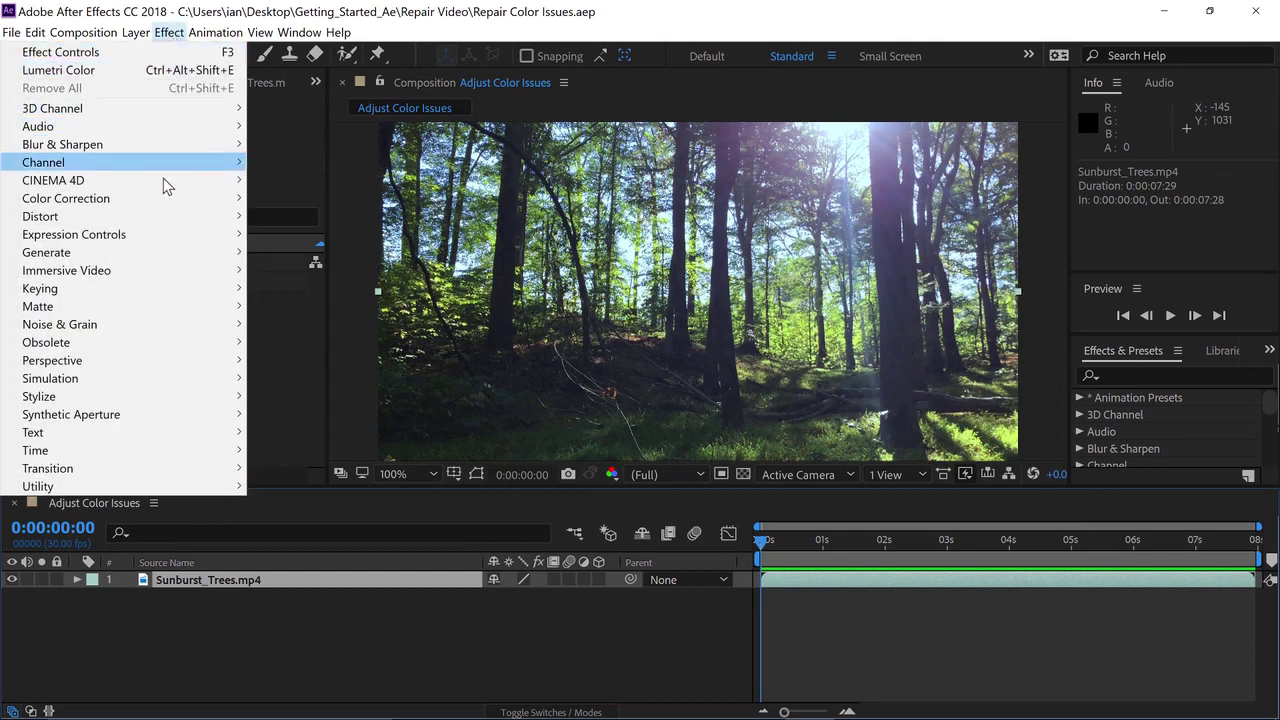
pyautogui.moveTo(162, 199)
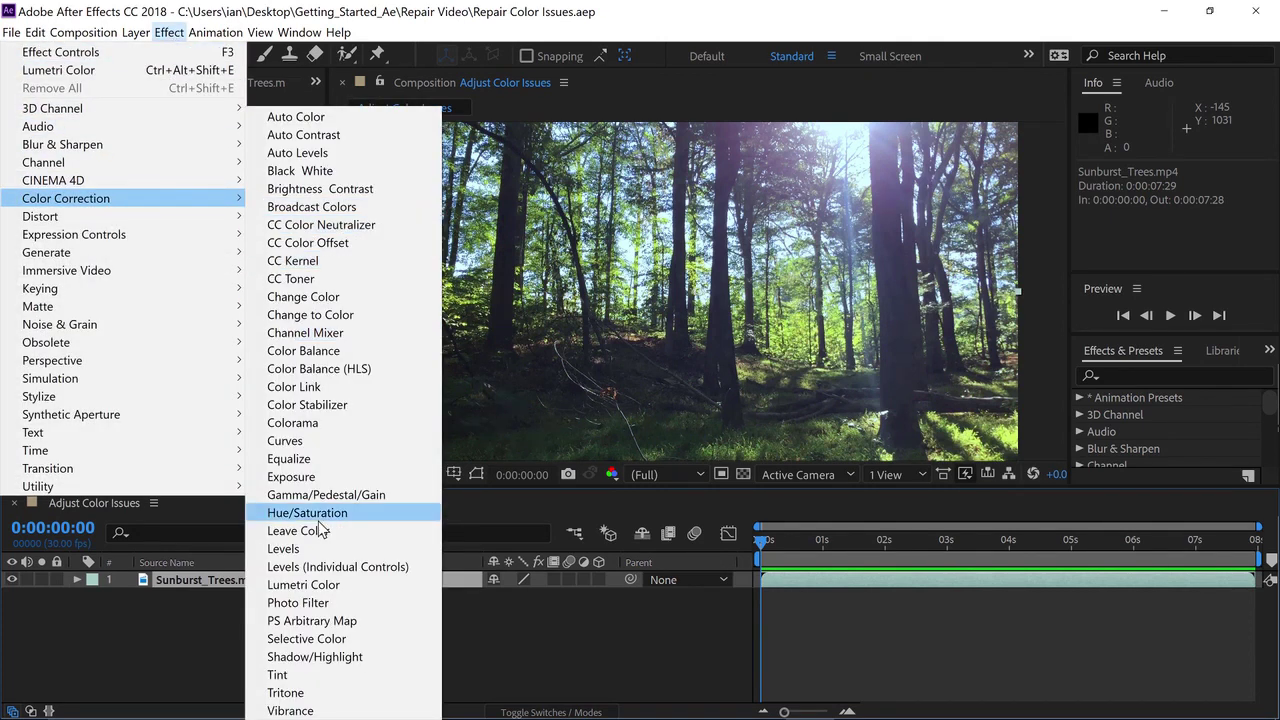
pyautogui.click(304, 585)
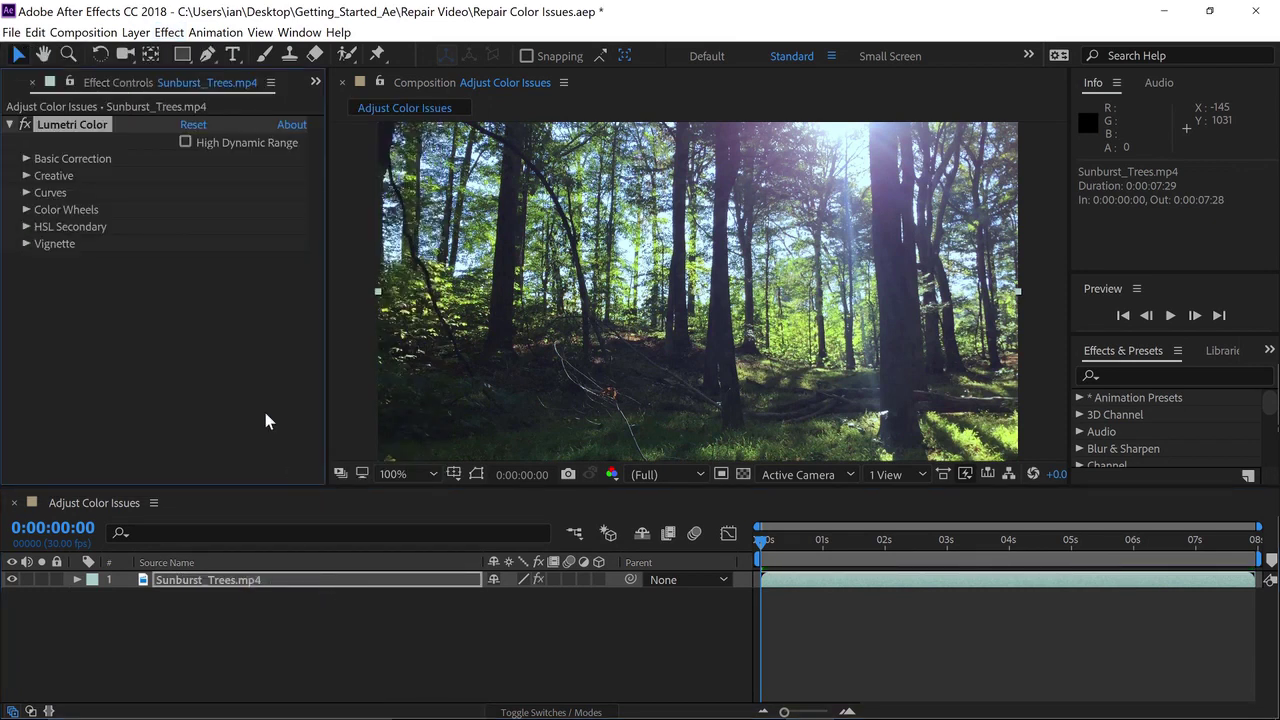
# Expand Basic Correction to show the White Balance settings for Temperature and Tint
pyautogui.click(26, 159)
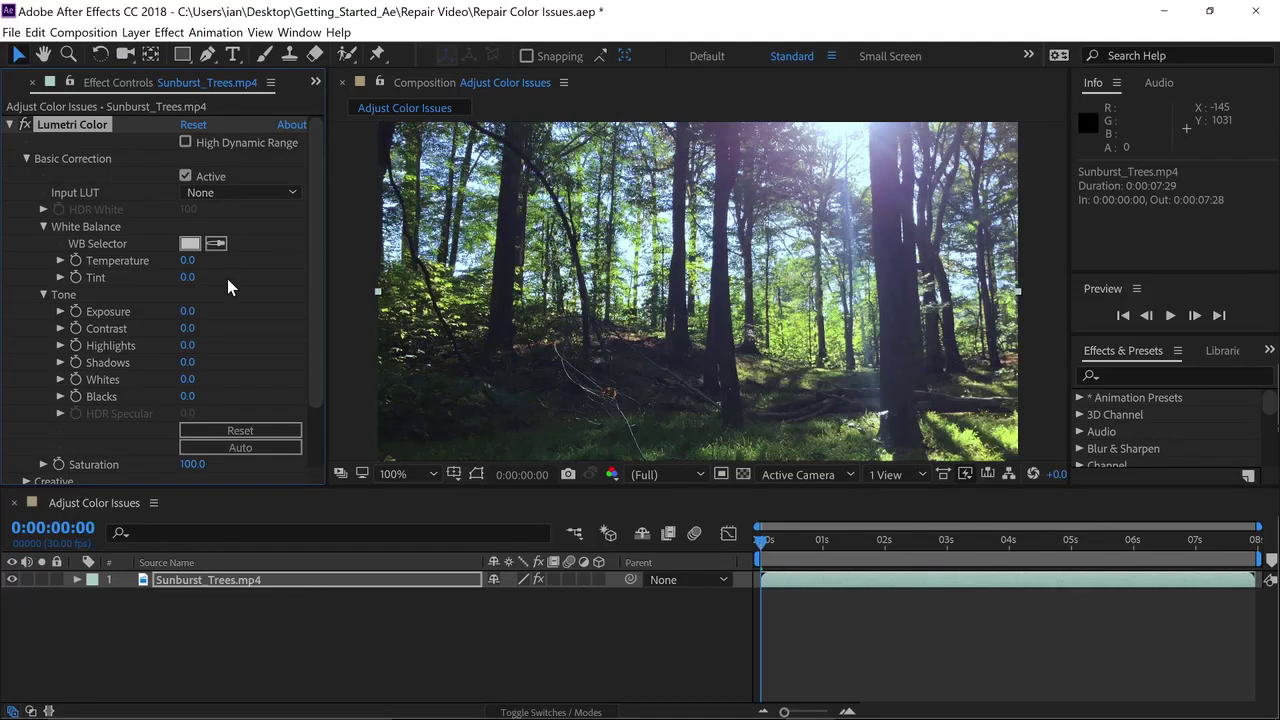
pyautogui.click(43, 227)
pyautogui.click(43, 227)
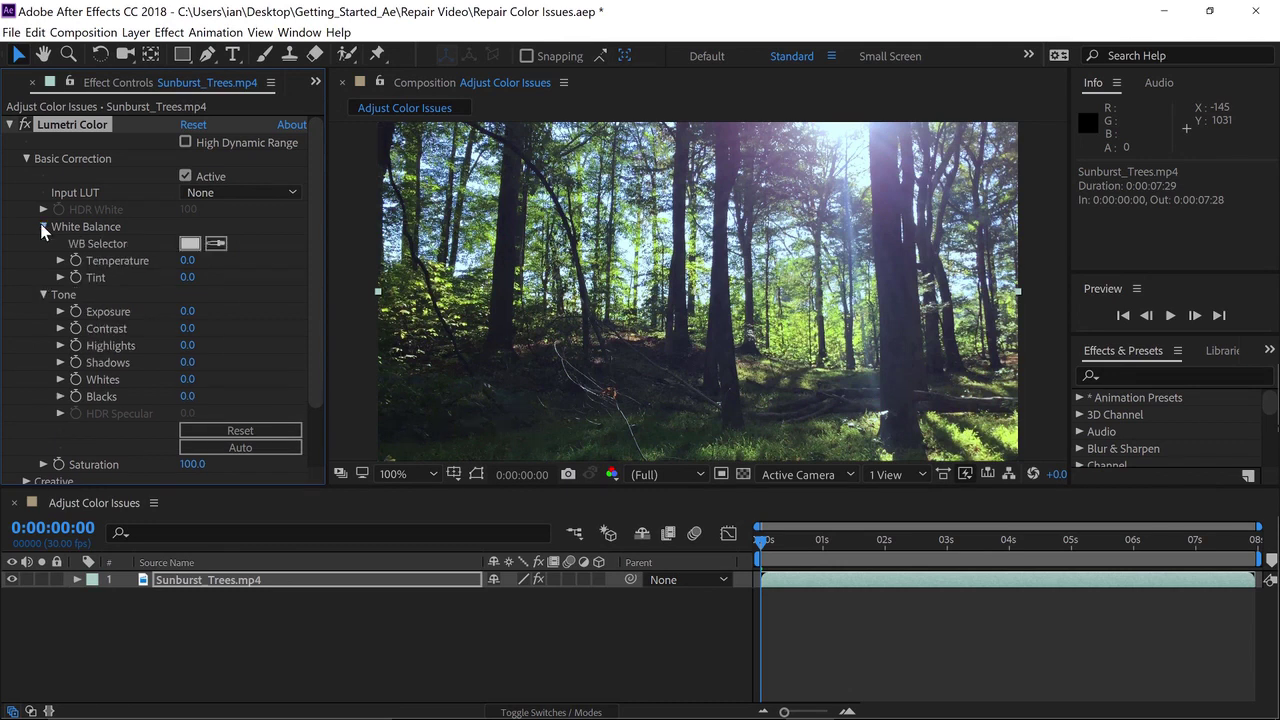